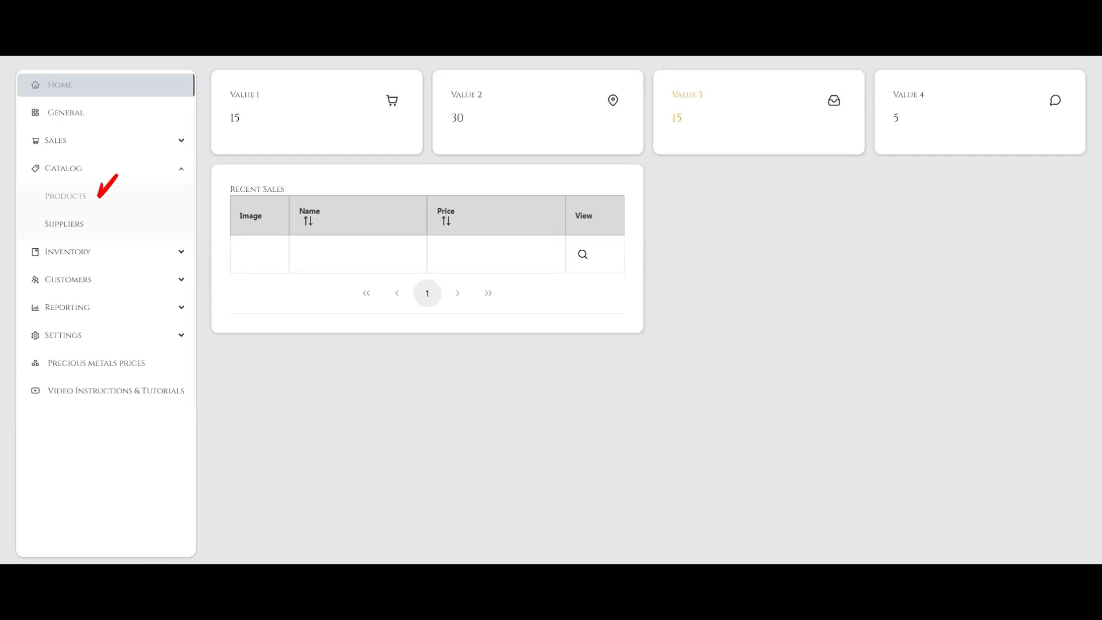
Open the catalog's products and create a brand named Golden House from the new product form.
click(100, 195)
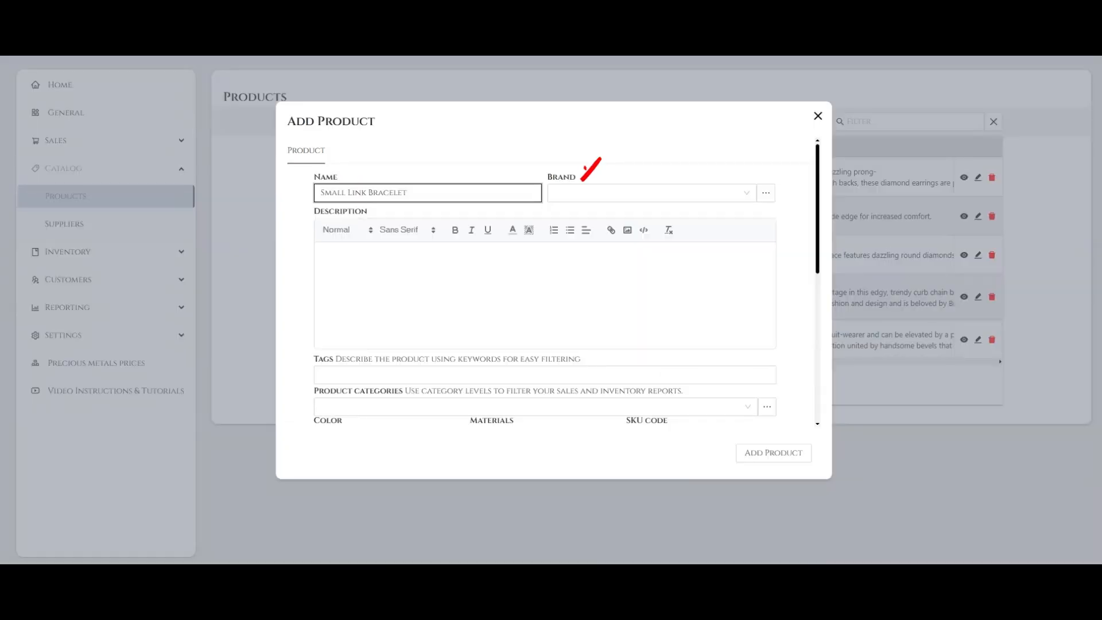
click(652, 192)
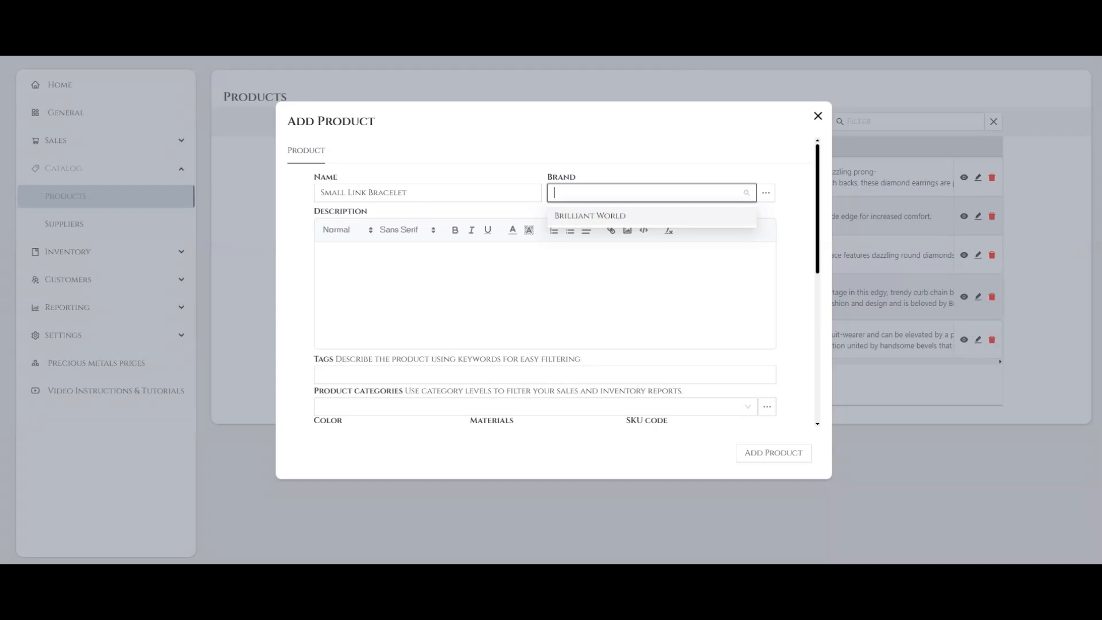
key(Escape)
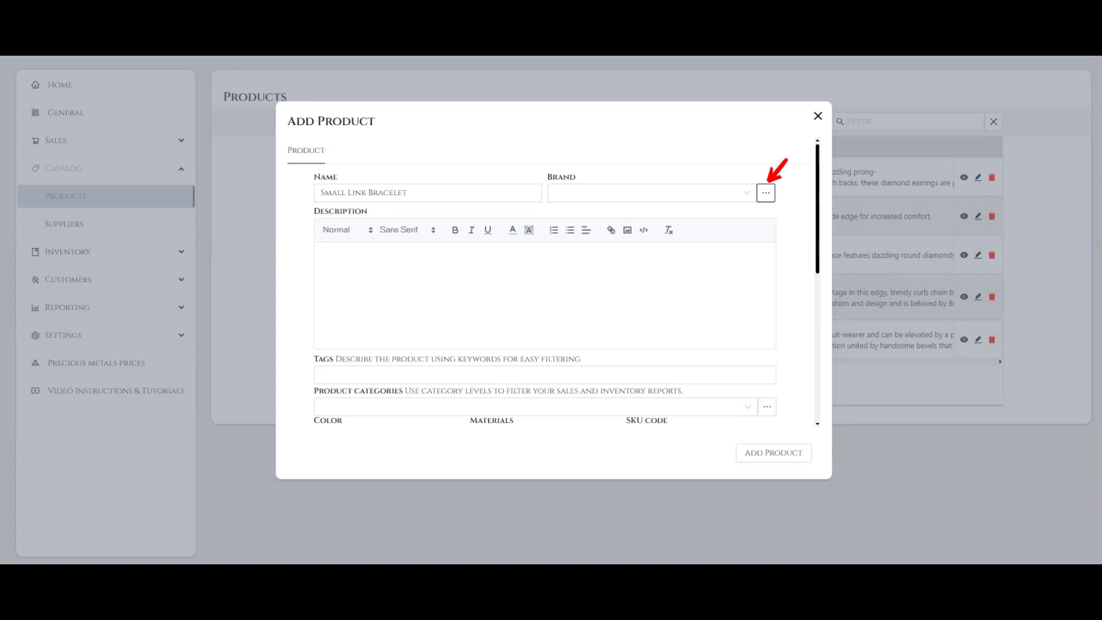
click(766, 193)
text(Gold)
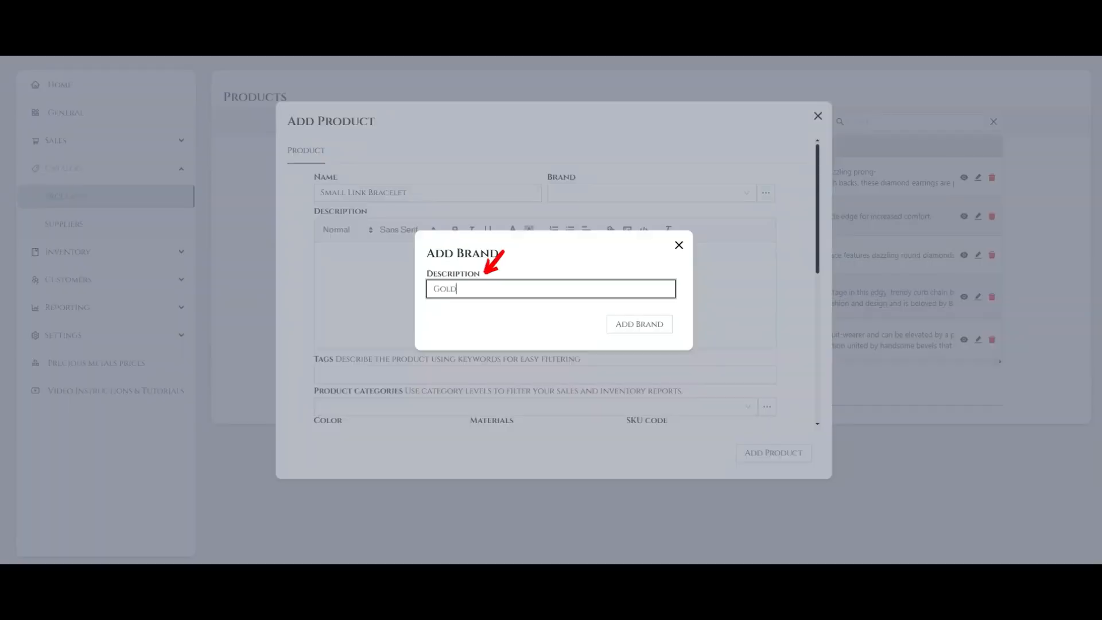
text(en House)
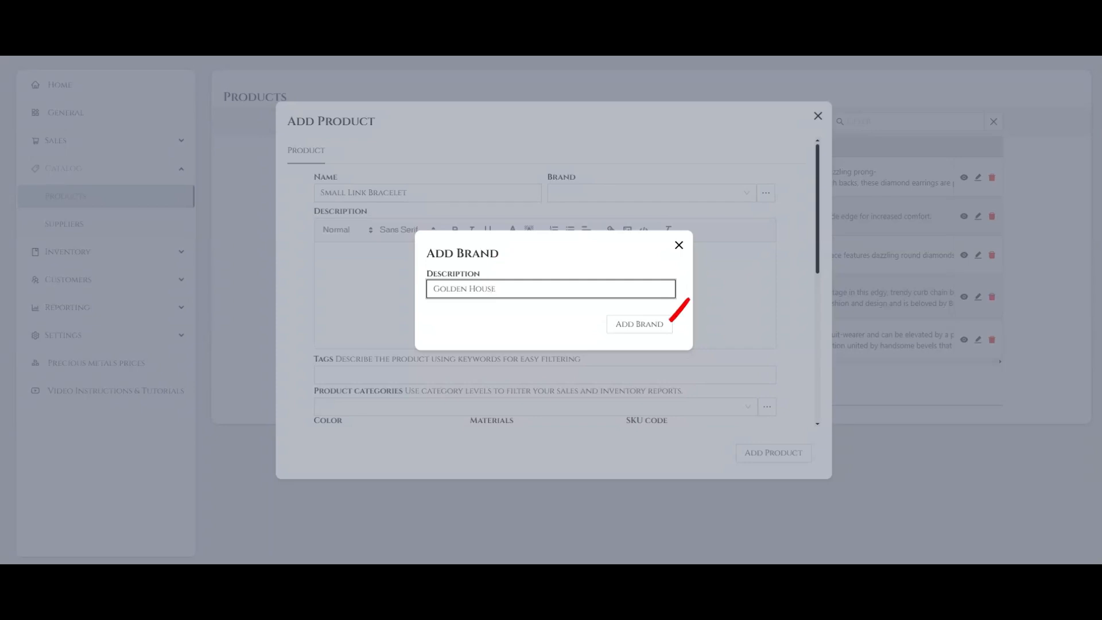
key(Tab)
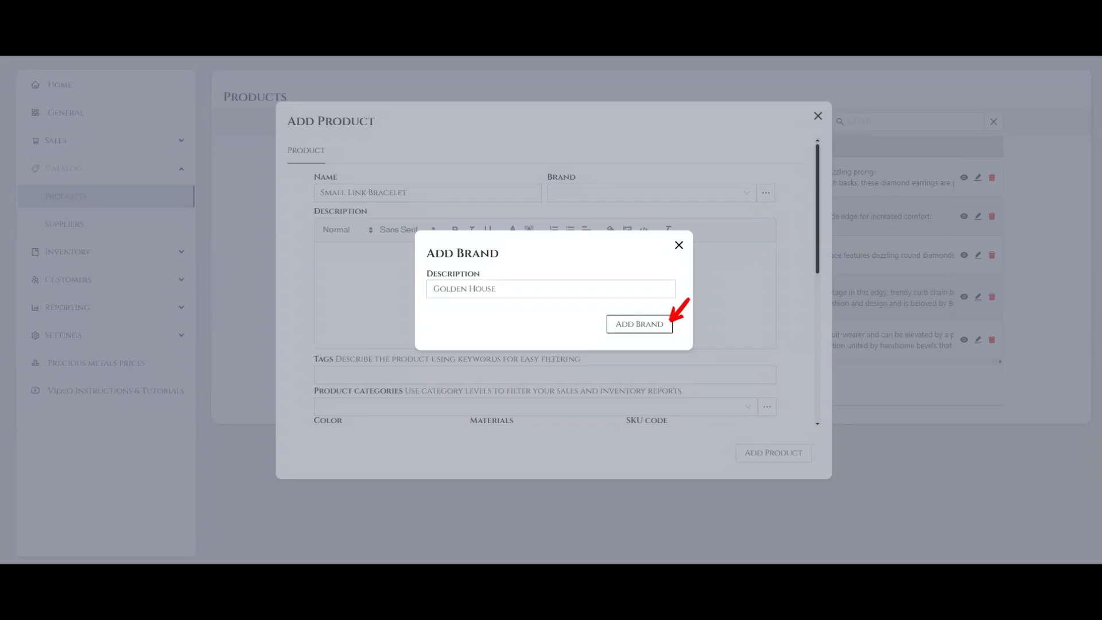
key(Return)
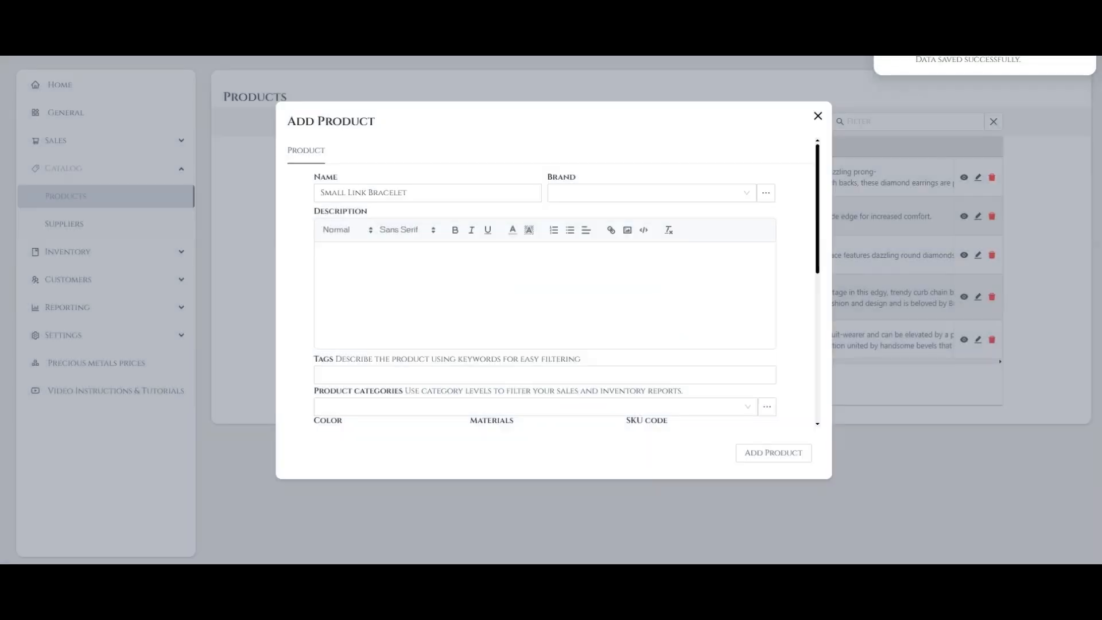
Assign the Golden House brand to the Small Link Bracelet and paste in the HardWear description text.
click(644, 193)
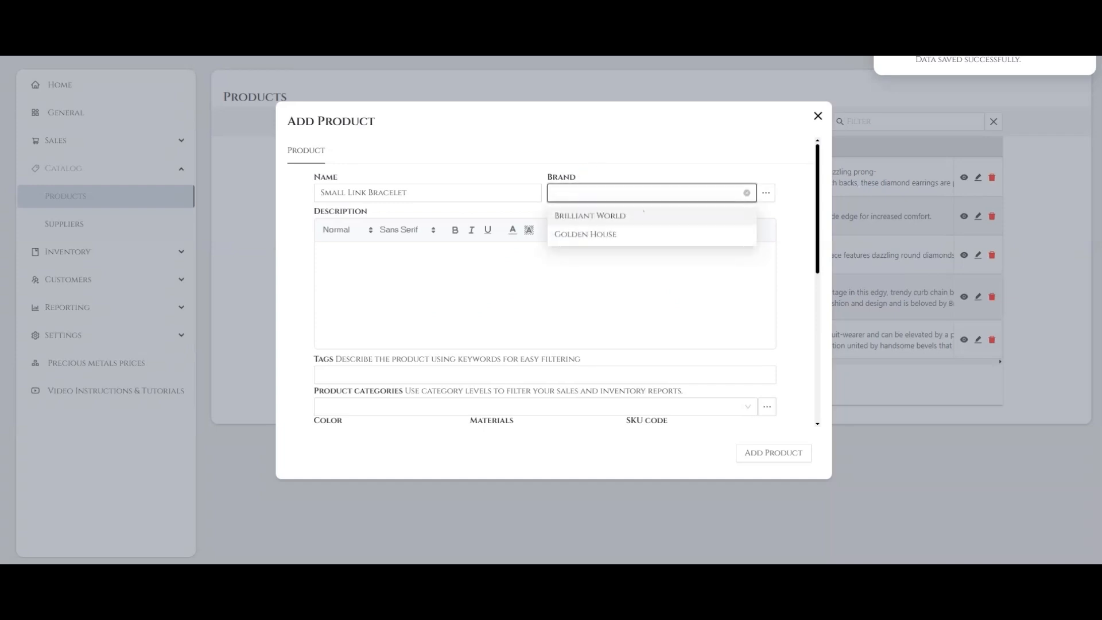
click(624, 235)
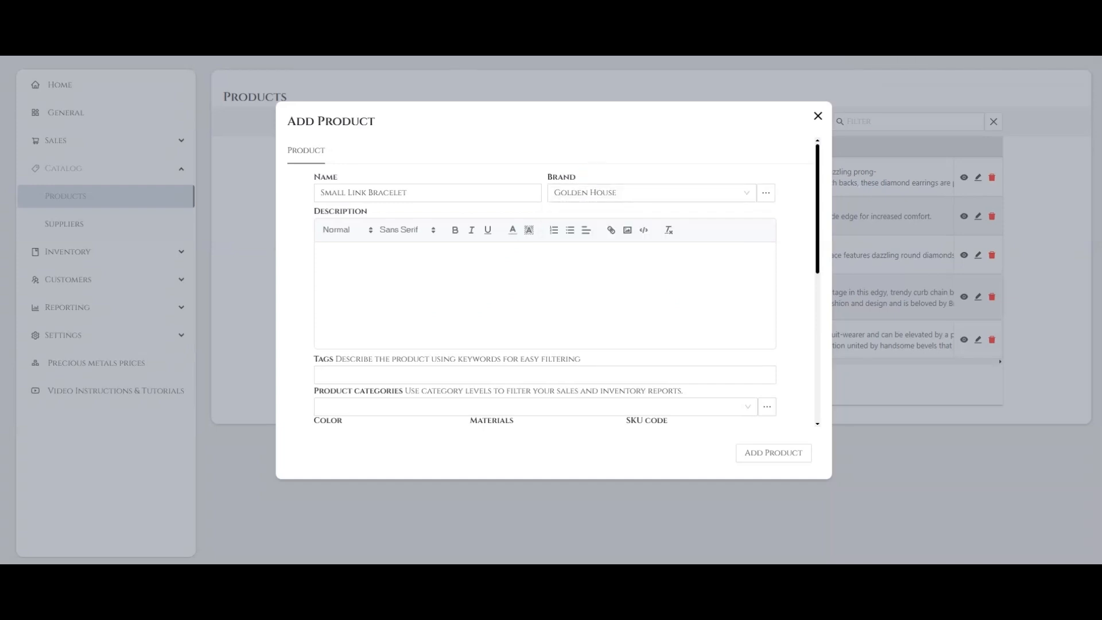
click(324, 255)
text(HardWear is an expression of love’s transformative strength. Inspired by a quintessential bracelet from 1962 found in the House’s archives, HardWear embodies enduring resilience and uninhibited spirit. A bold chain of signature gauge links makes a stunning statement.)
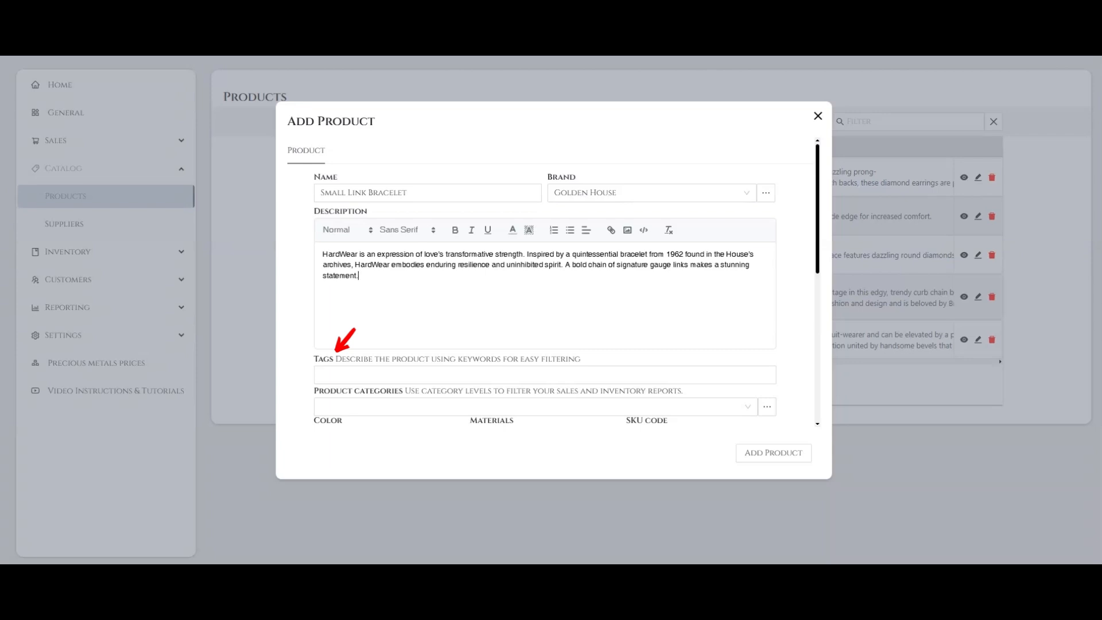
Add the tags Braclet, Yellow gold, Yellow and Gold to the product.
click(353, 376)
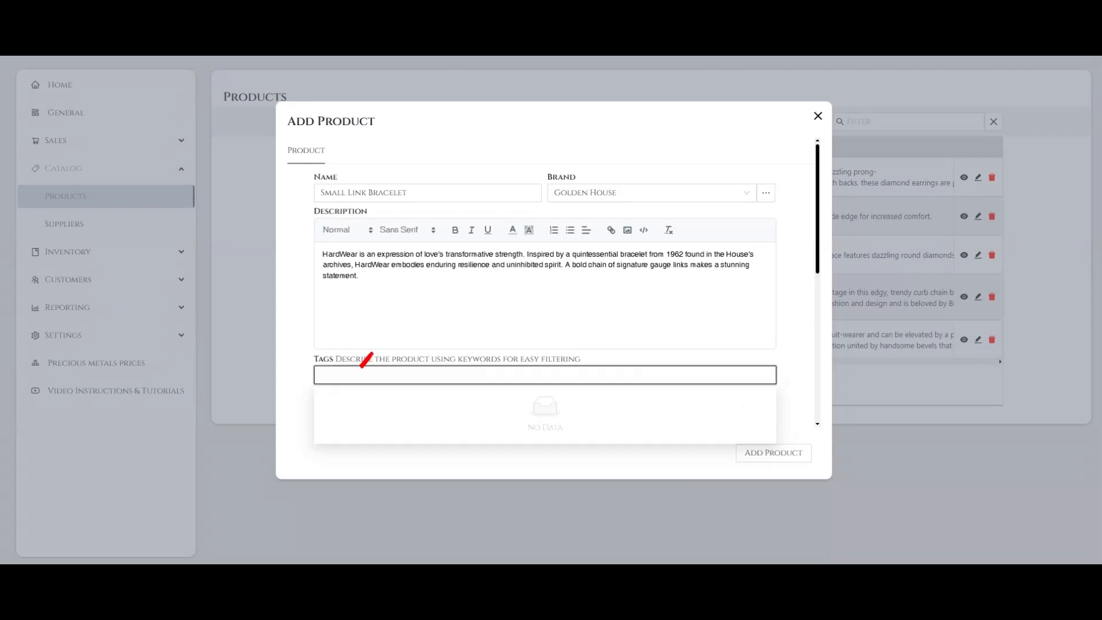
text(Braclet)
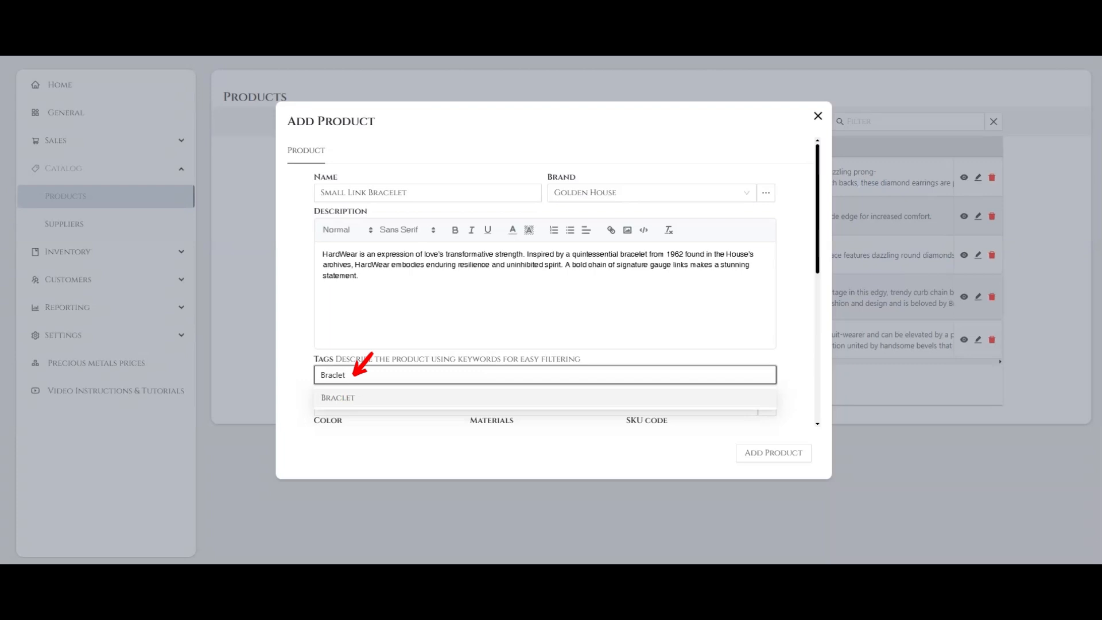
click(362, 400)
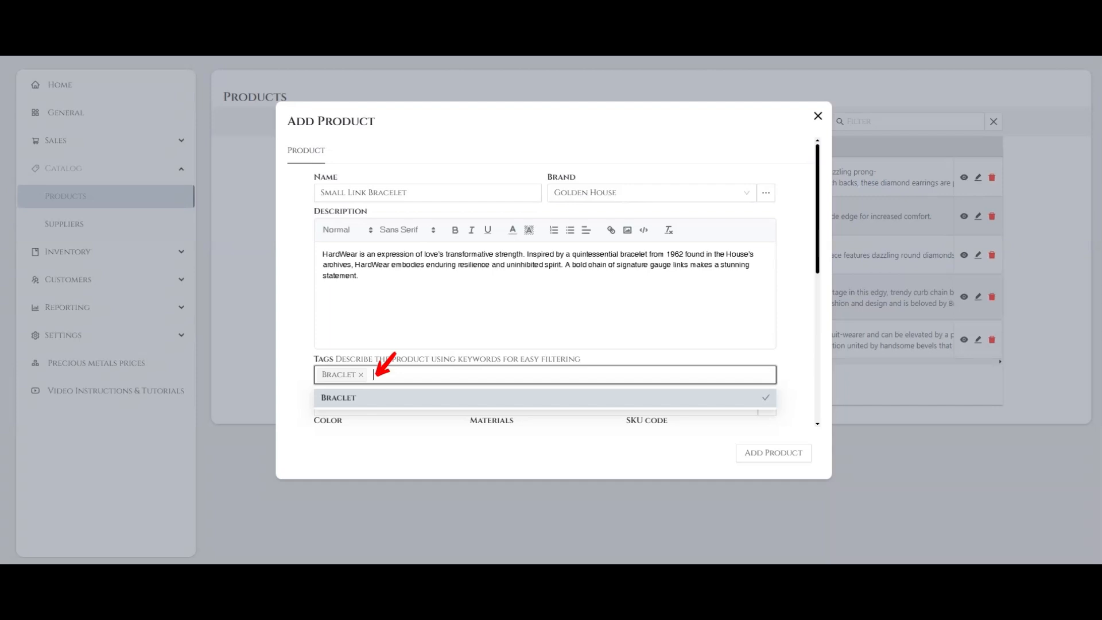
text(Yellow gold)
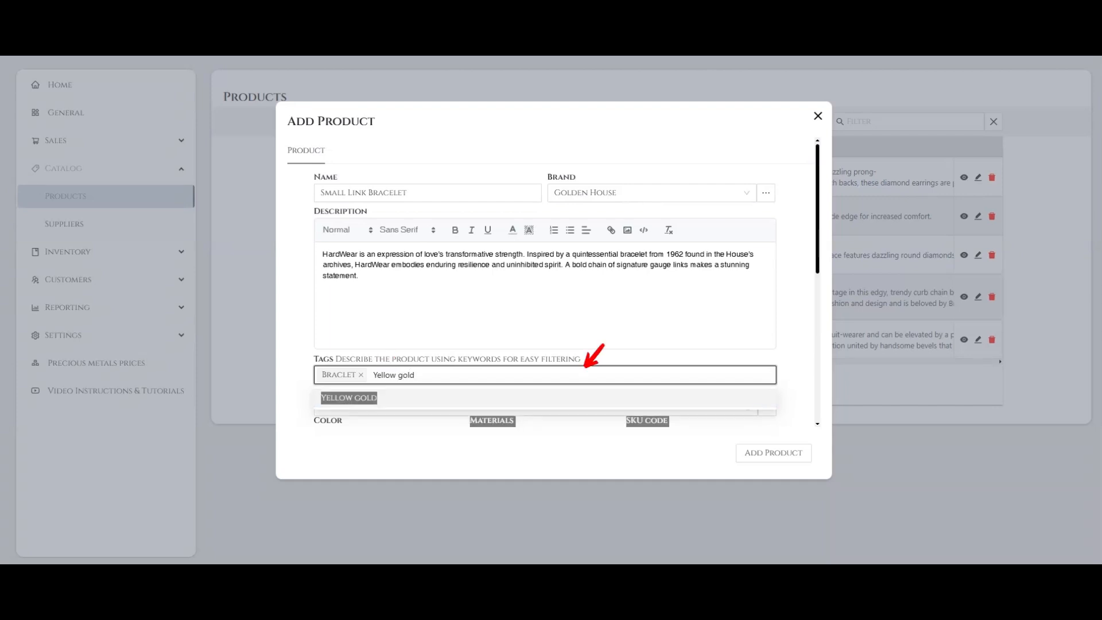
key(Return)
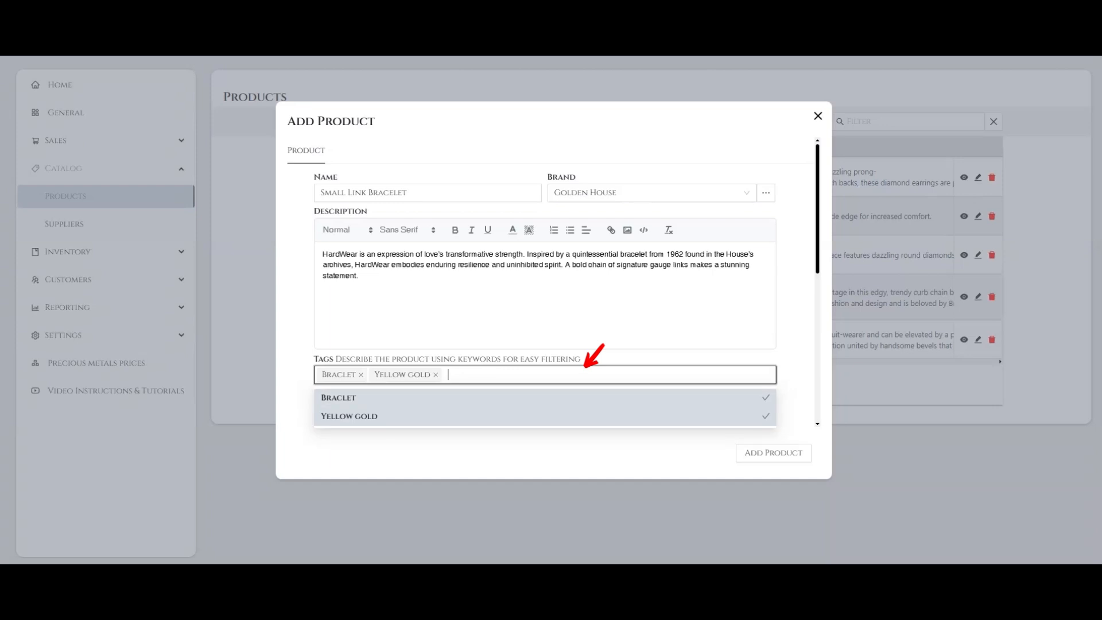
text(Yellow)
key(Return)
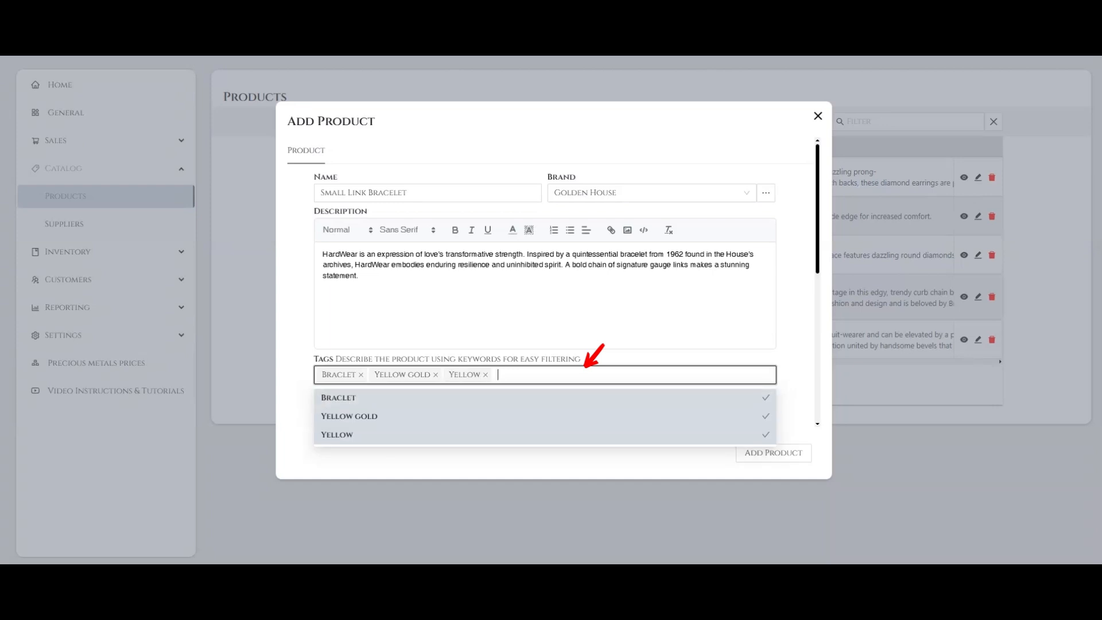
text(Gold)
key(Return)
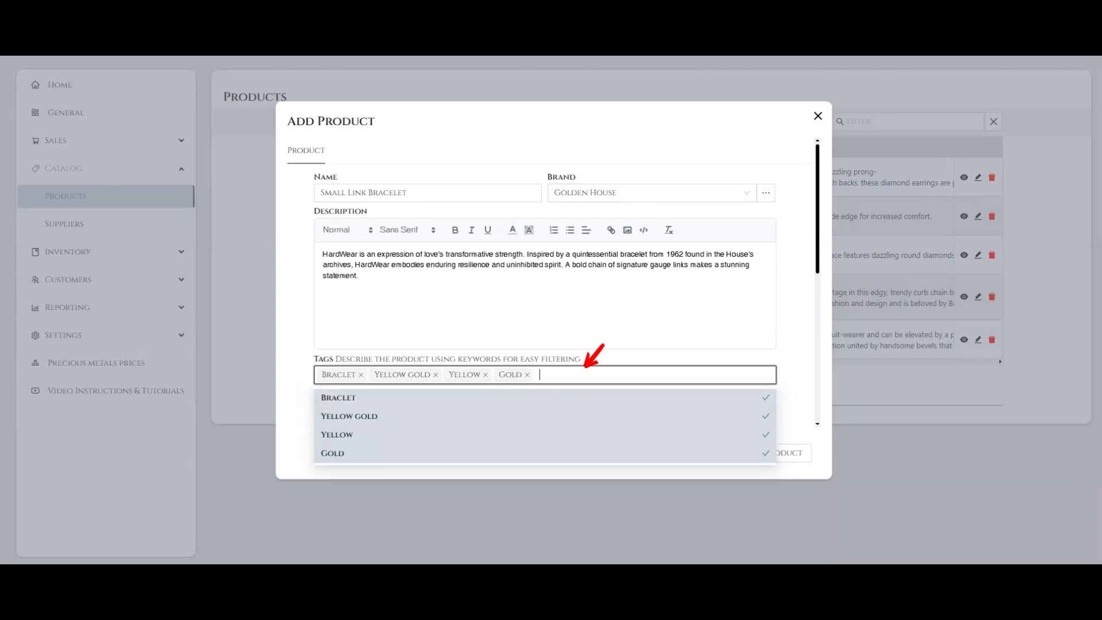
Add an 18k tag to the product and remove that tag again.
text(18k)
key(Return)
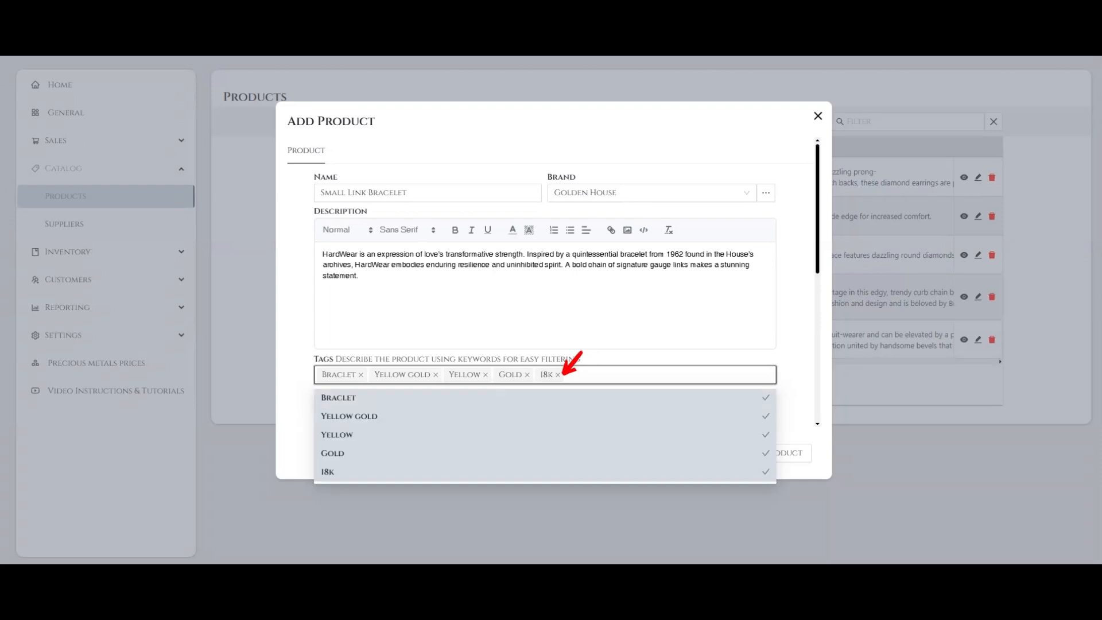
click(558, 375)
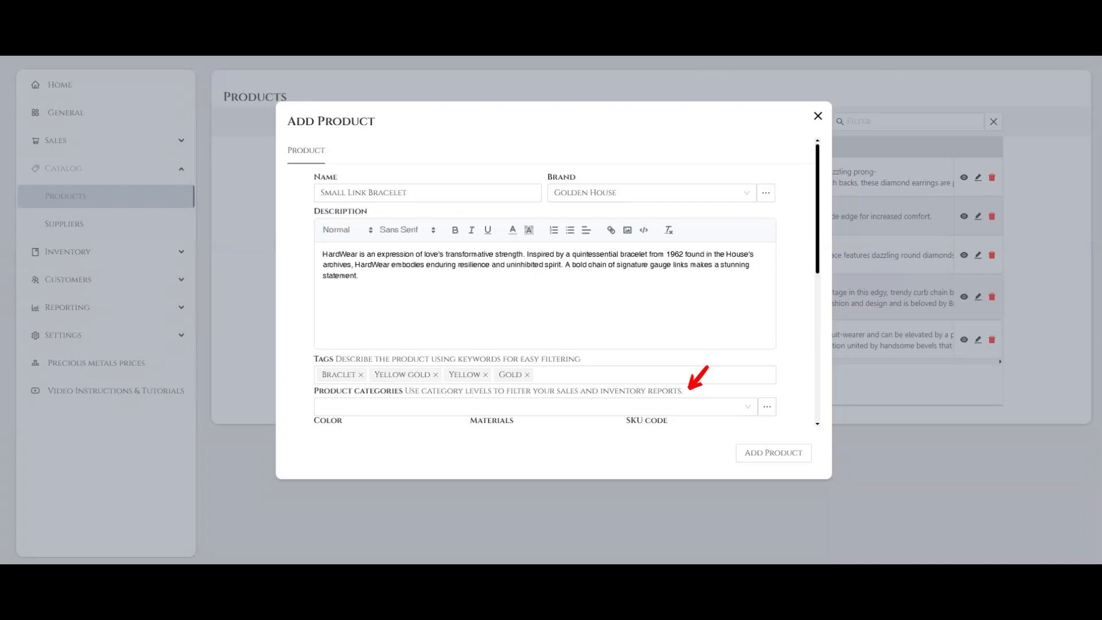
Create a product category named Wrist Braclet and assign it to the product.
click(490, 405)
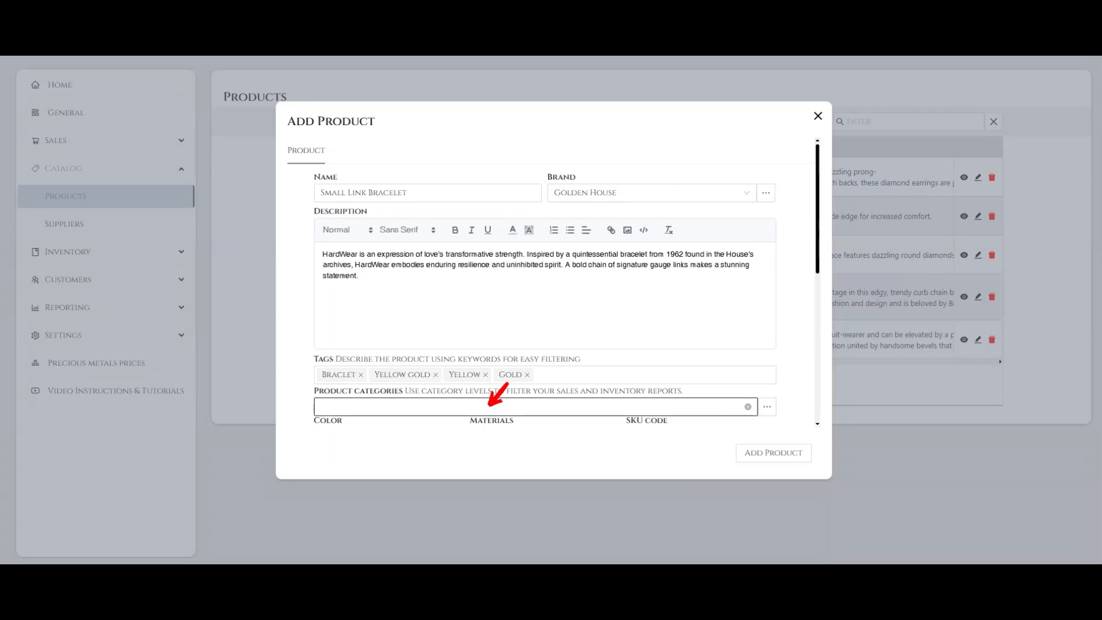
click(489, 405)
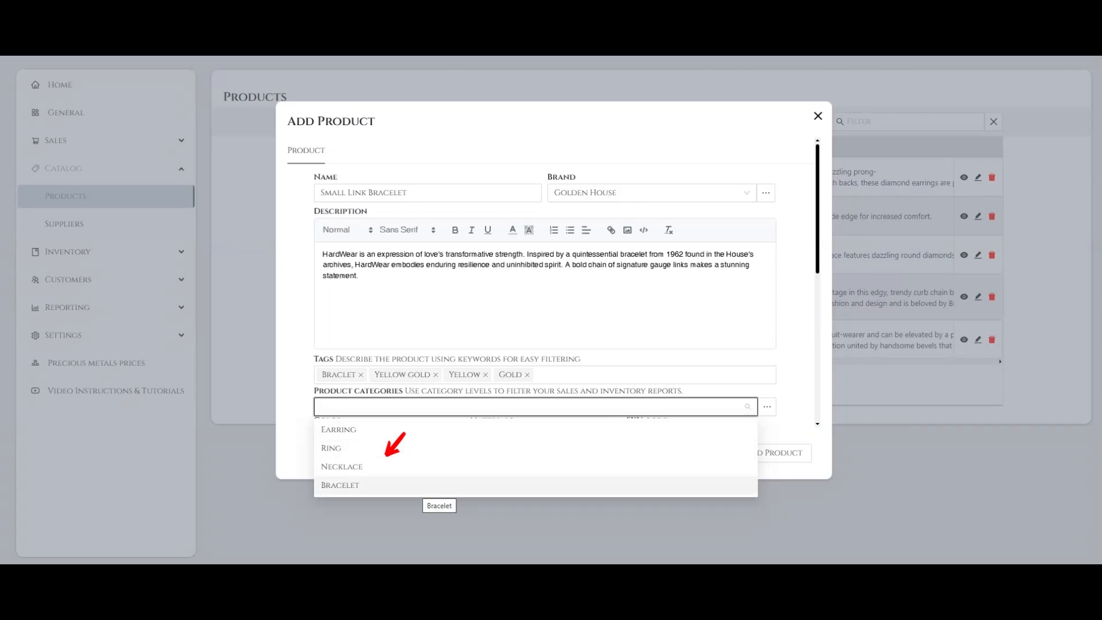
key(Escape)
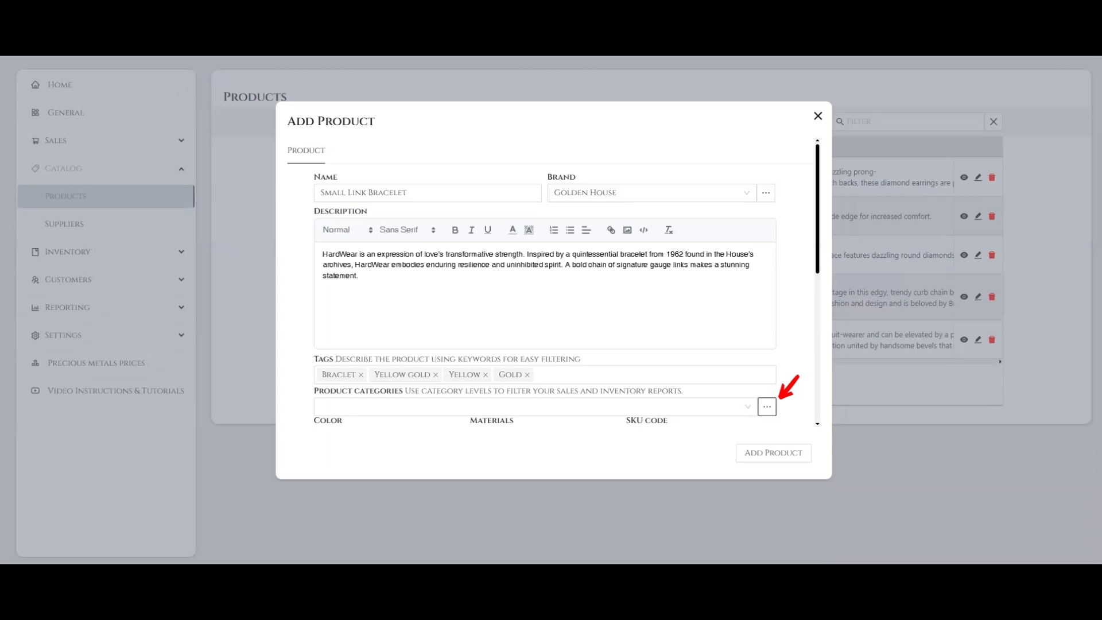
click(767, 407)
click(551, 289)
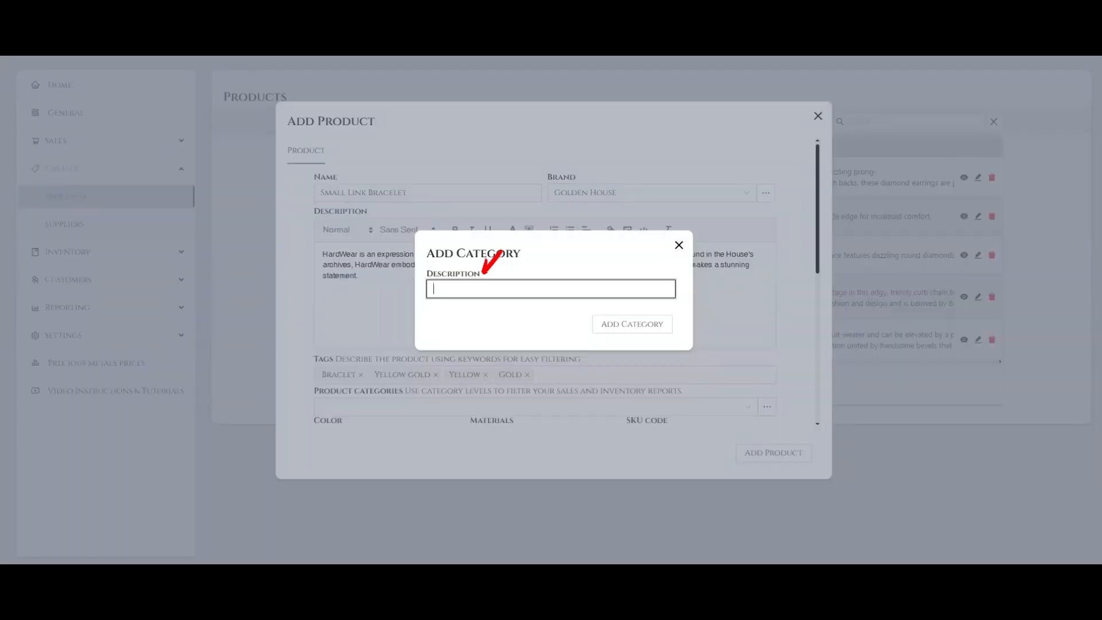
text(Wrist Bracelet)
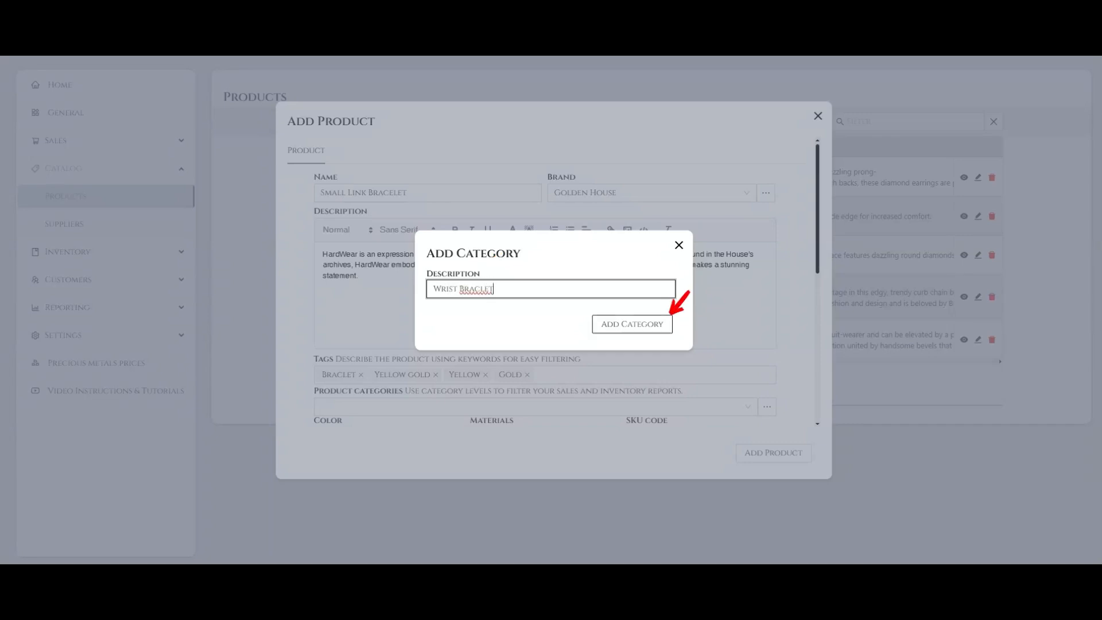
click(669, 317)
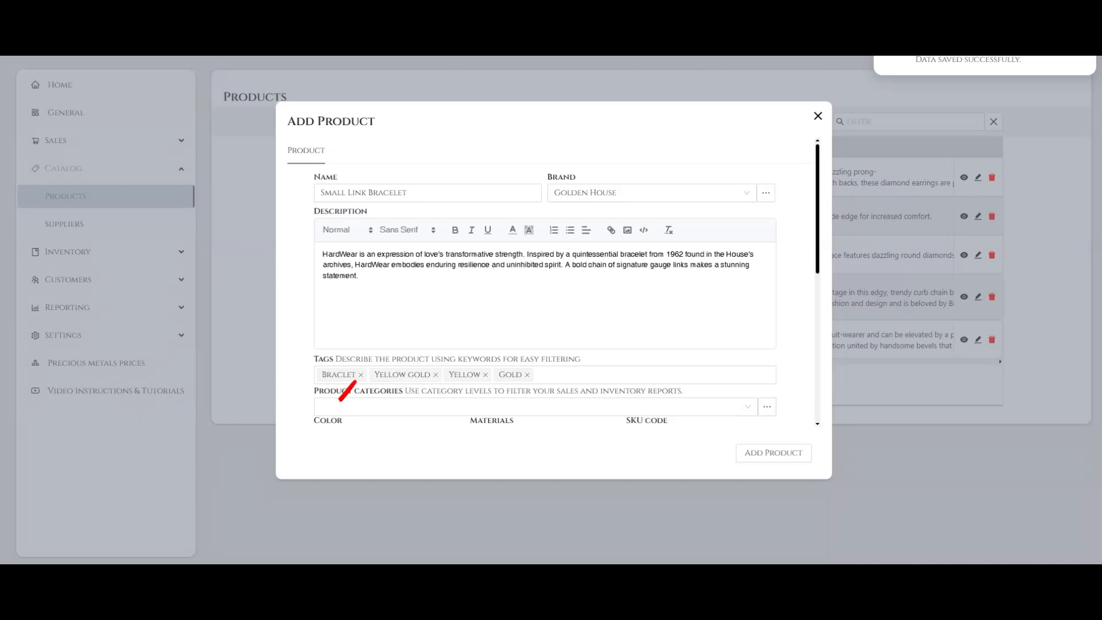
click(338, 406)
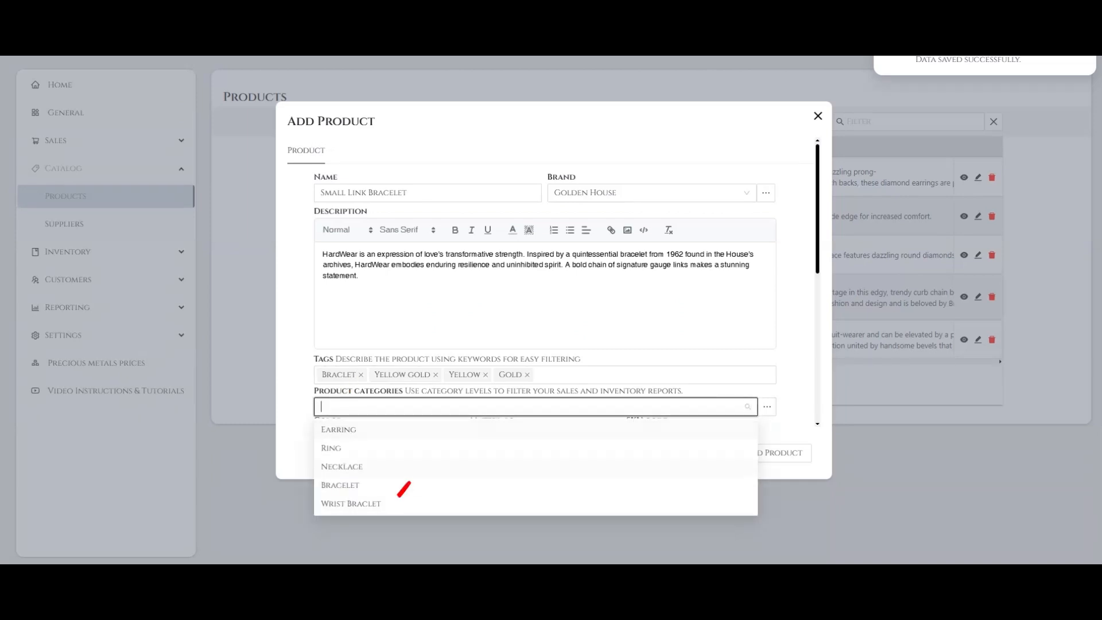
click(391, 503)
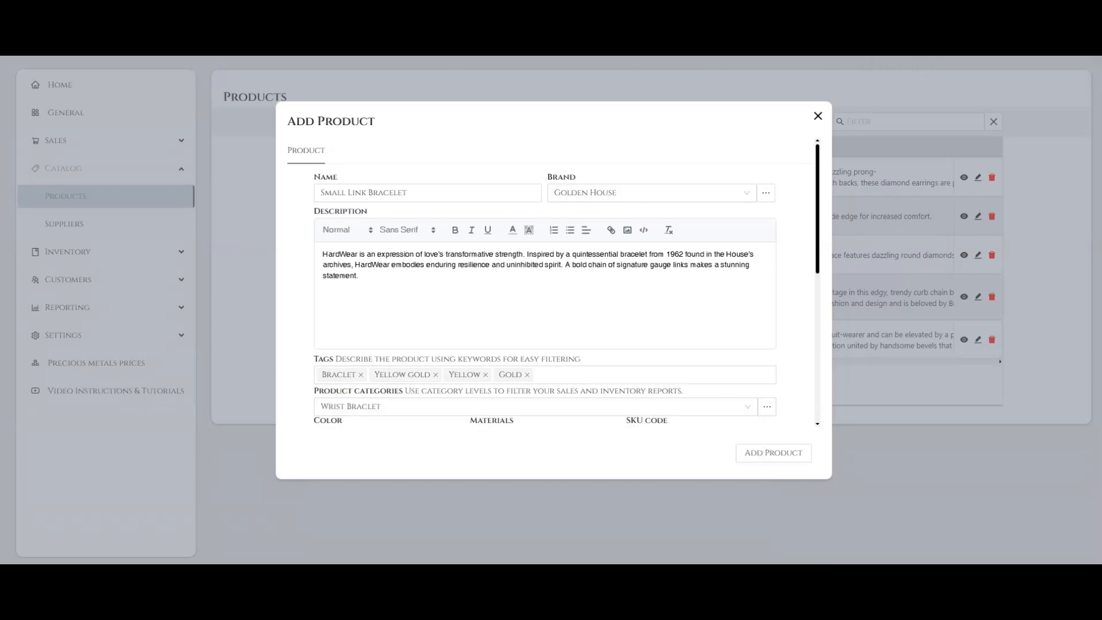
Set the product's color to Gold.
scroll(553, 282, down, 4)
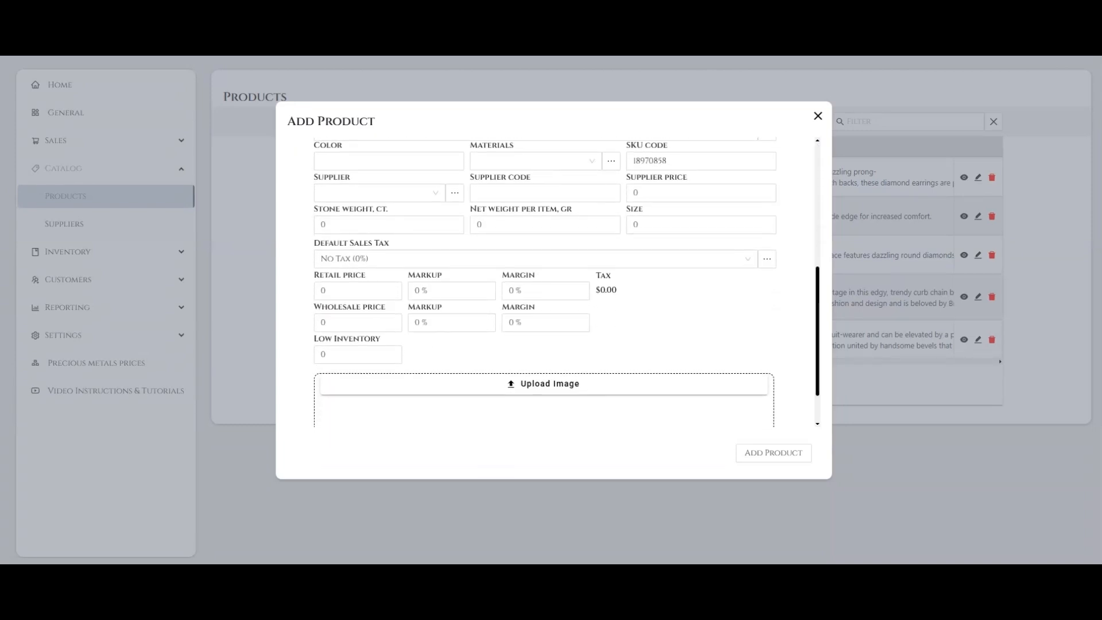
click(350, 160)
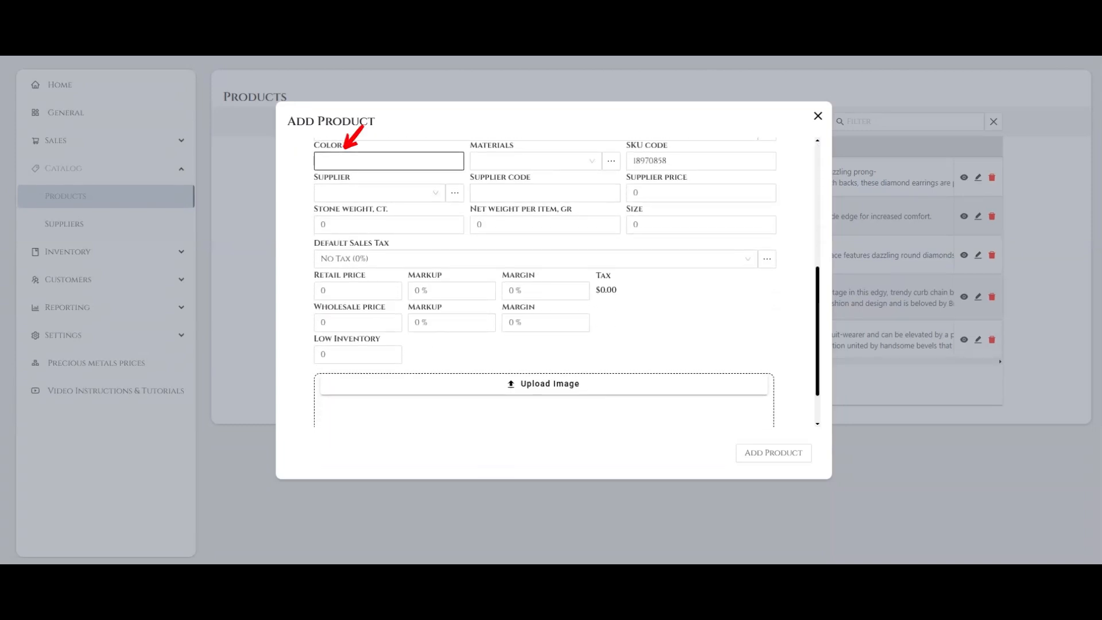
click(389, 161)
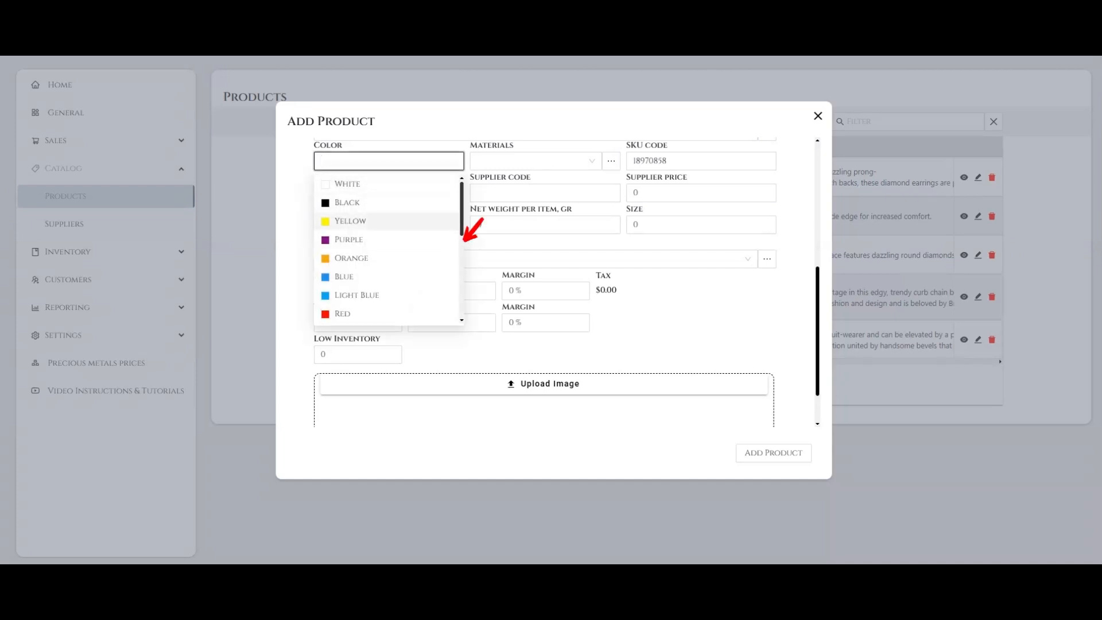
scroll(386, 248, down, 5)
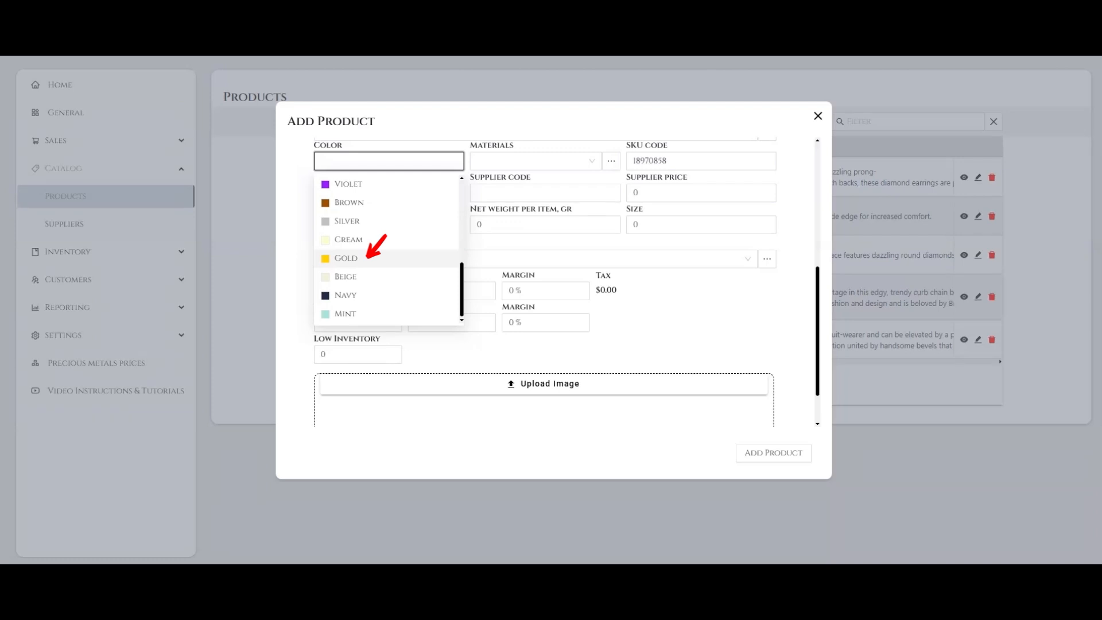
click(366, 259)
click(471, 351)
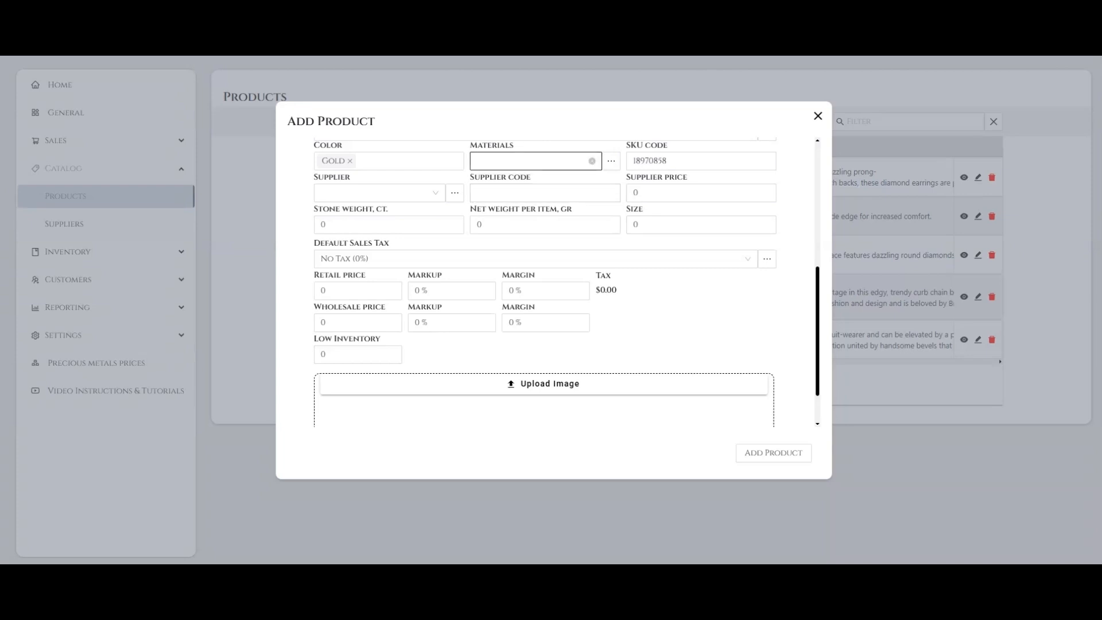
Create a new product material named Silver.
click(530, 161)
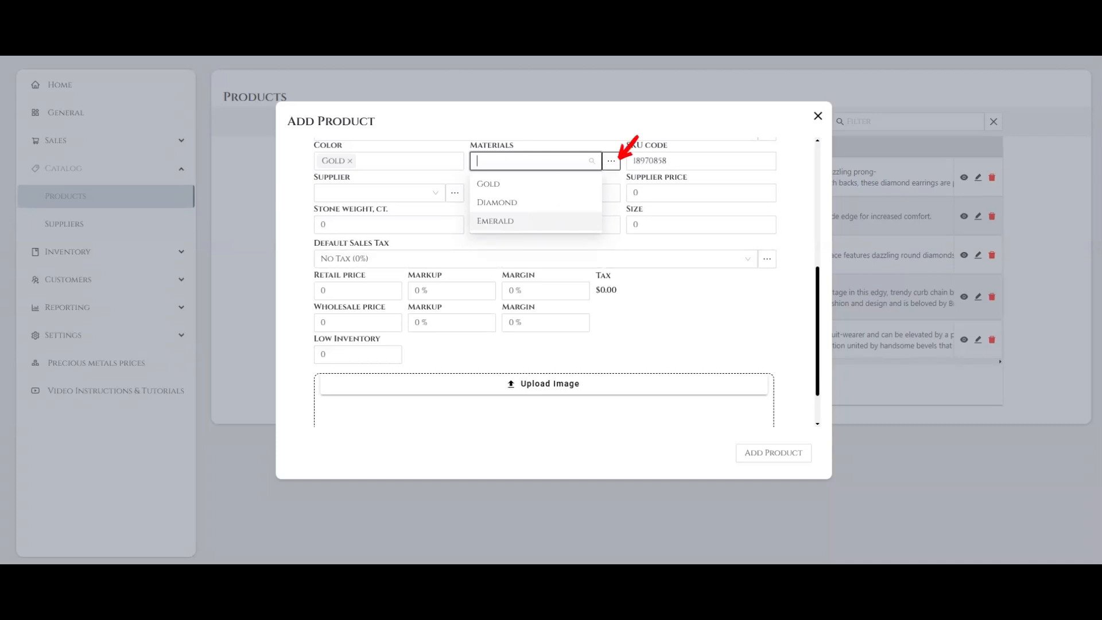
click(615, 162)
click(483, 282)
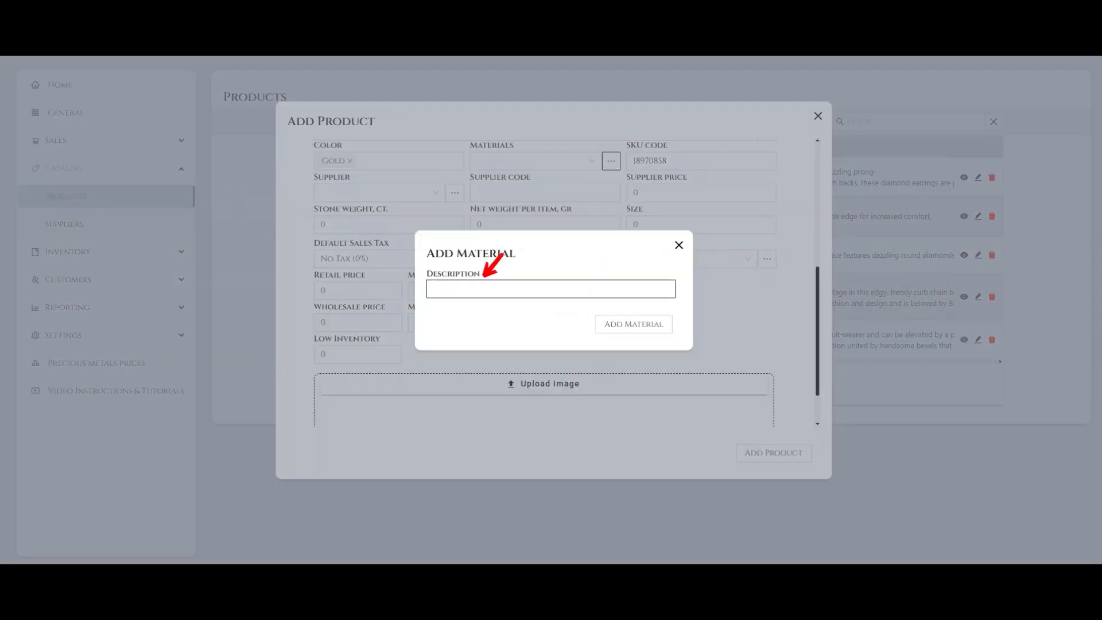
text(Silver)
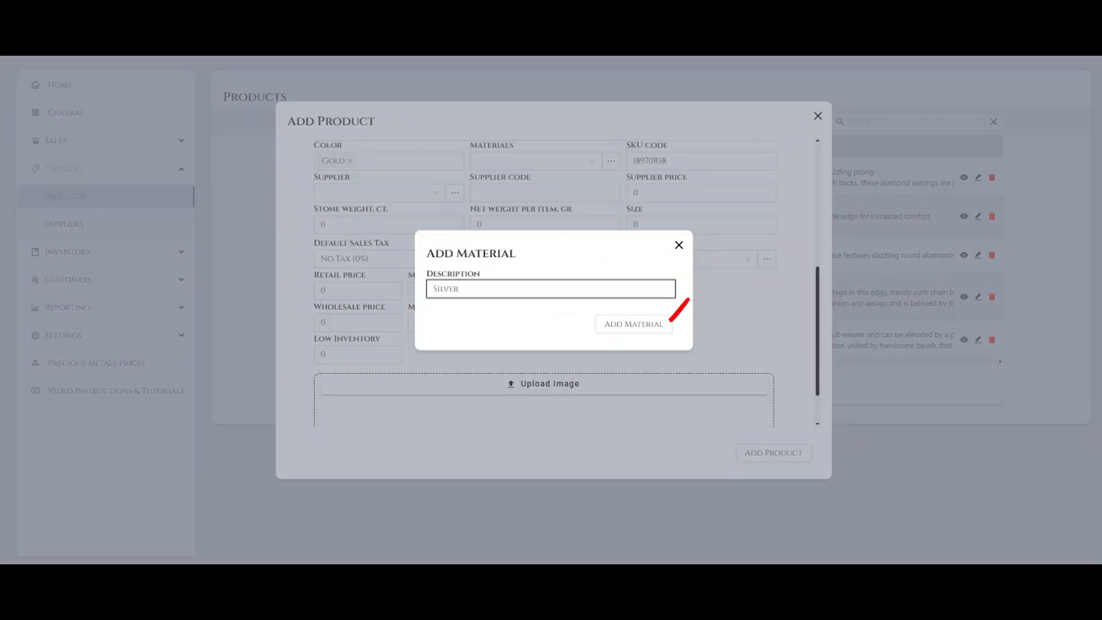
click(634, 324)
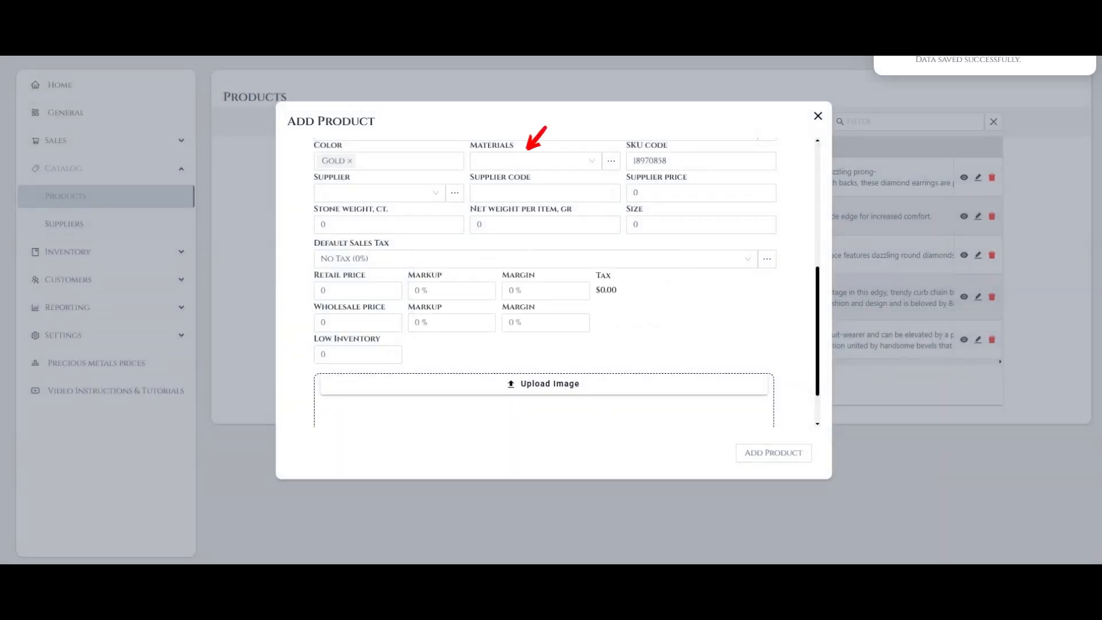
Set the product's material to Gold and its SKU code to 100087665.
click(534, 161)
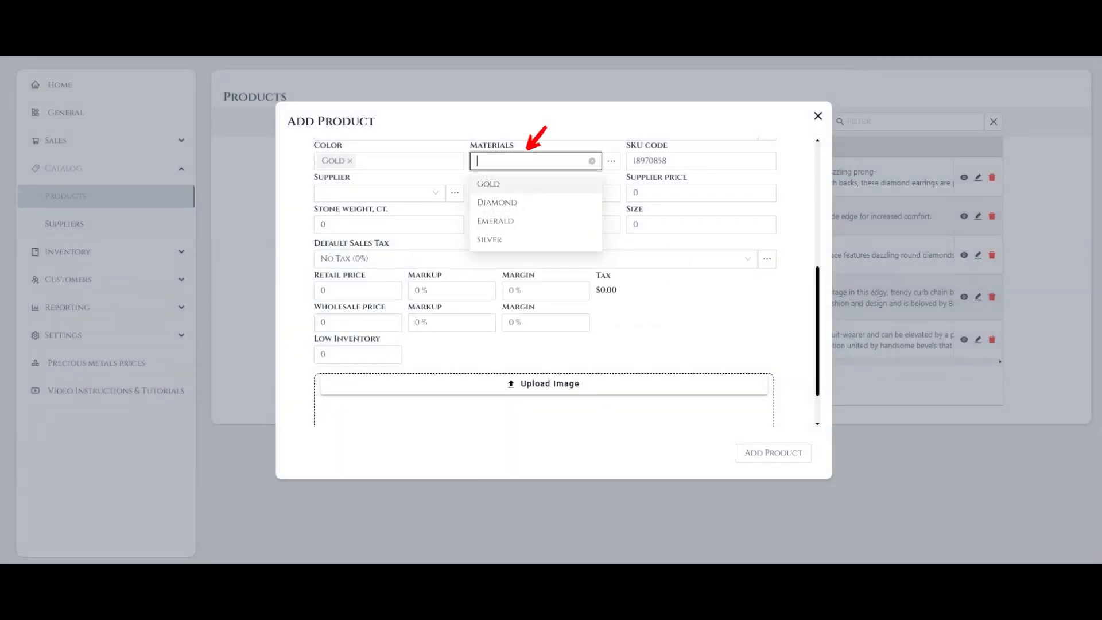
click(520, 183)
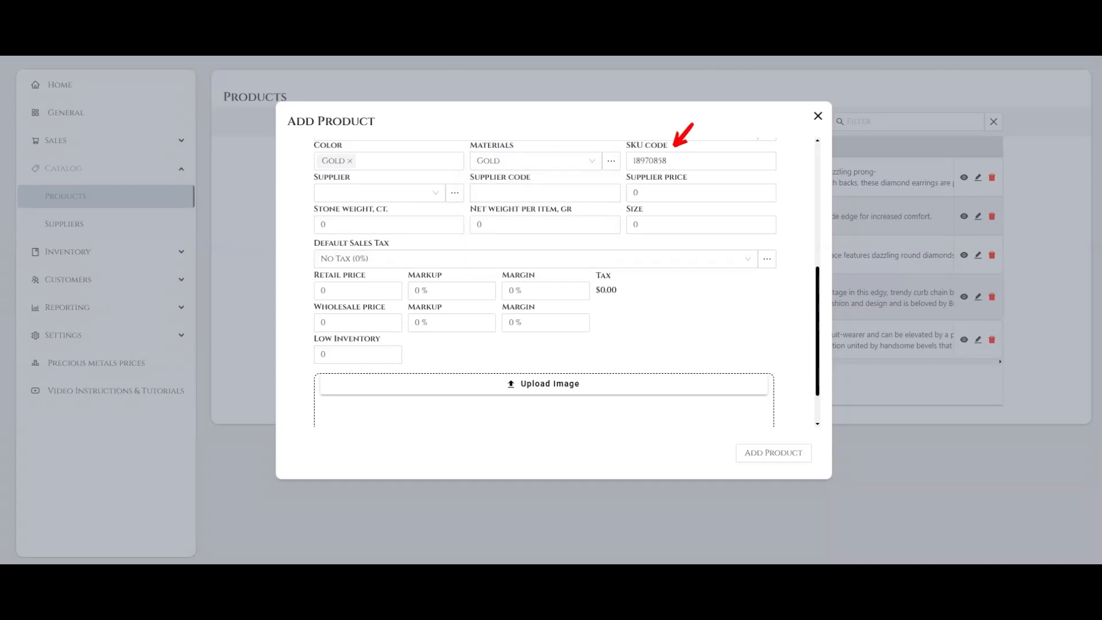
click(675, 147)
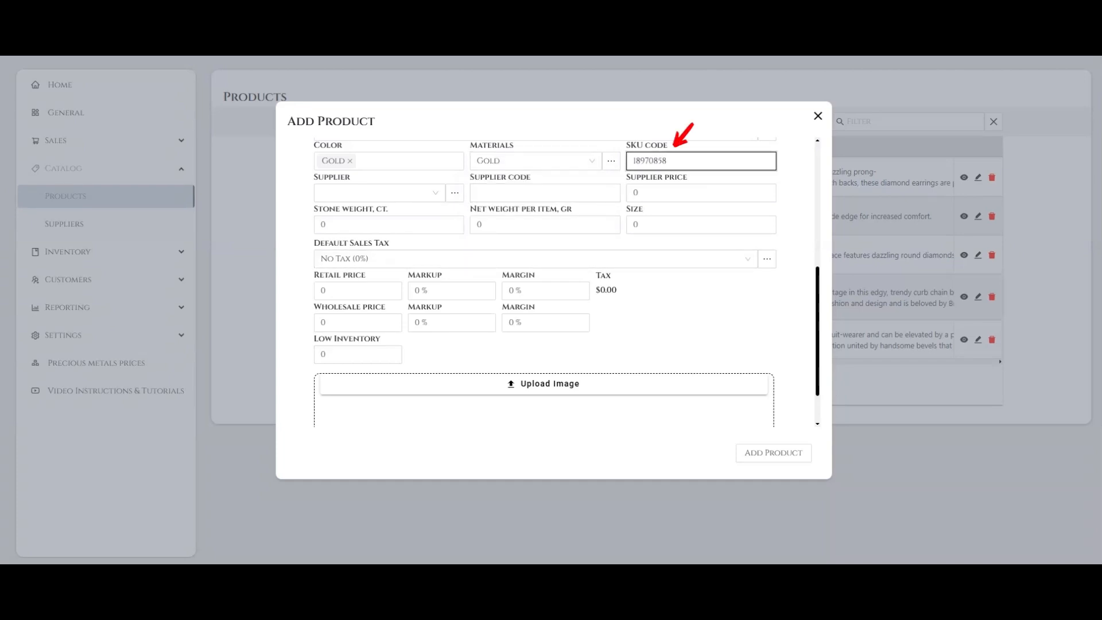
key(ctrl+a)
text(100087665)
click(352, 175)
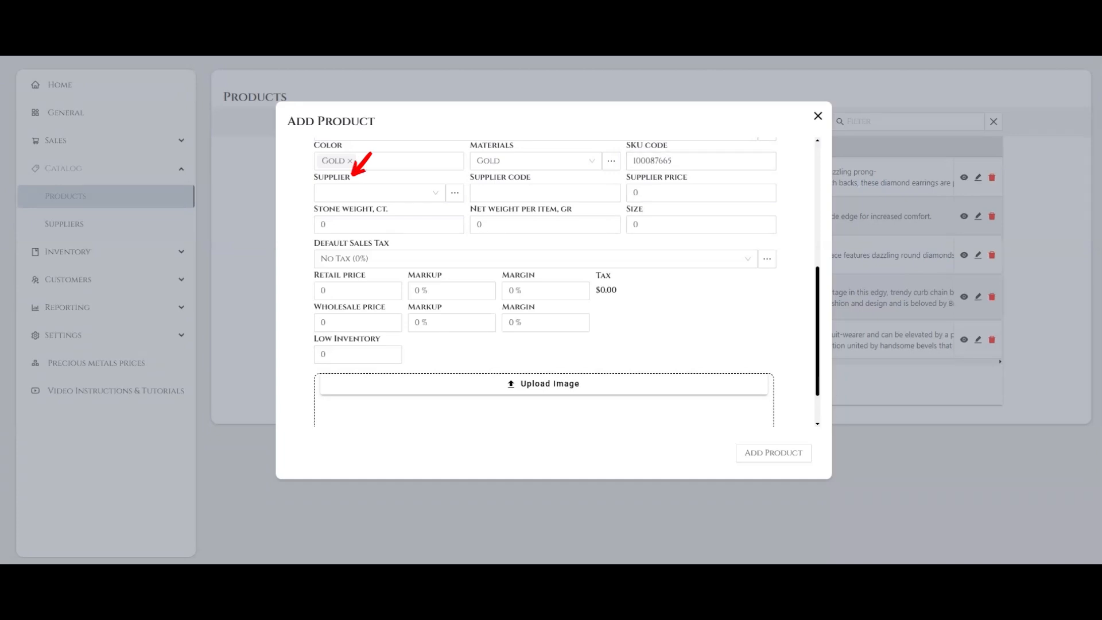
click(352, 177)
click(380, 193)
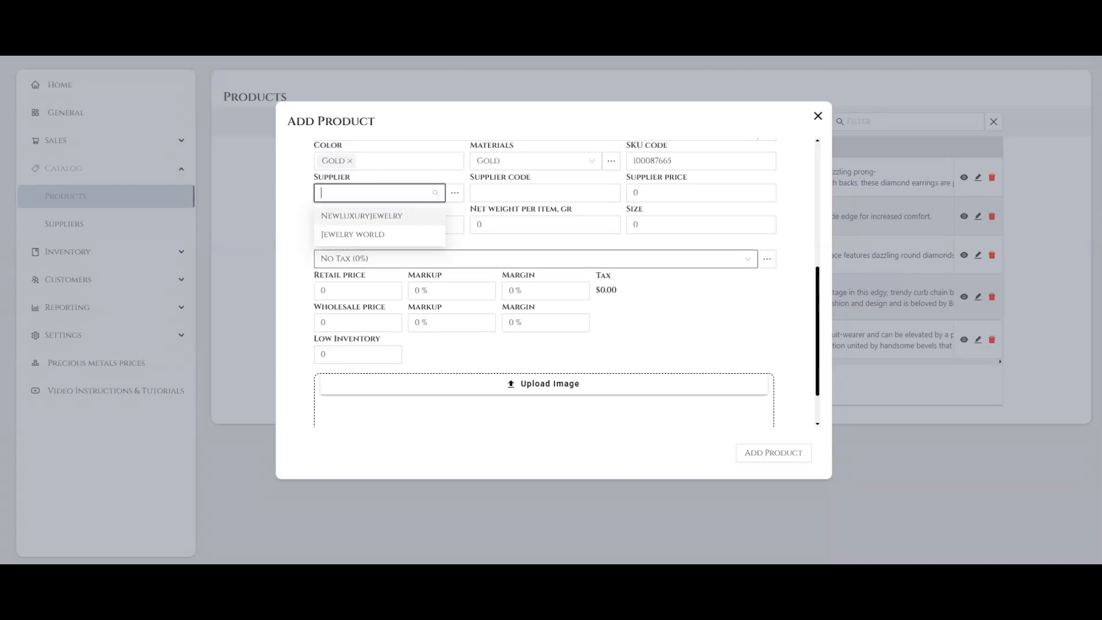
click(362, 216)
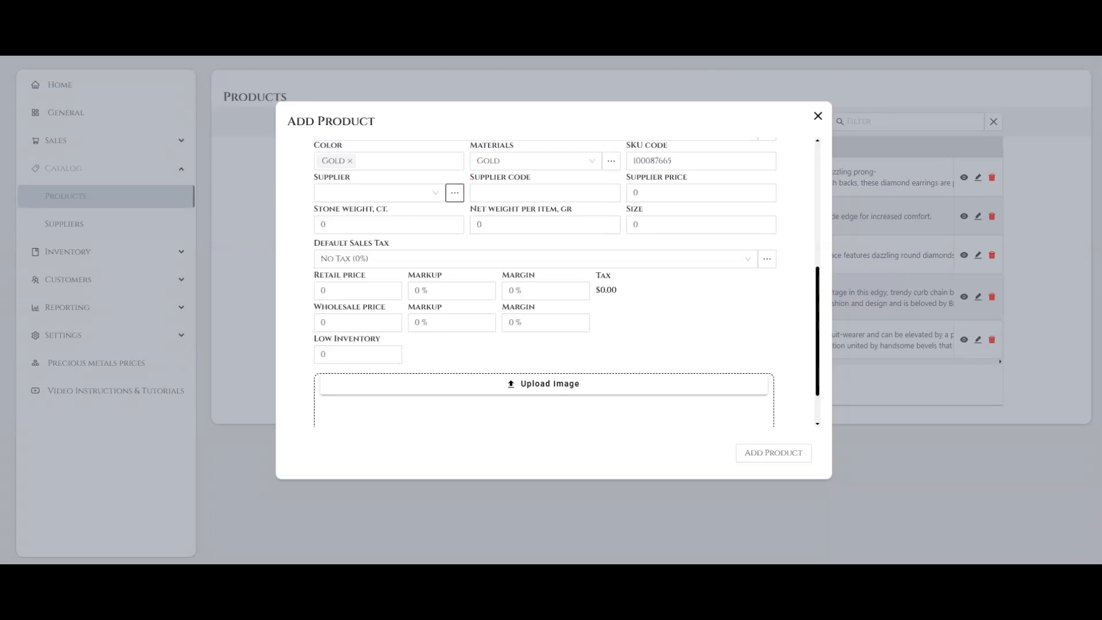
Start a new supplier named New Supplier with default markup 0012 and the description "New supplier company description".
click(455, 193)
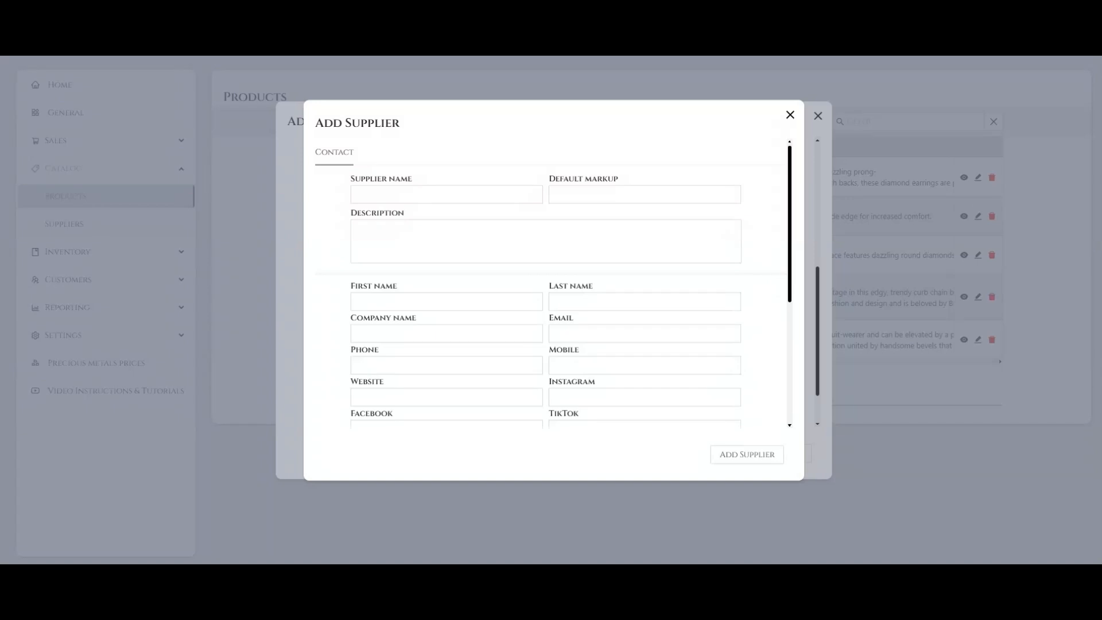
click(446, 195)
text(New )
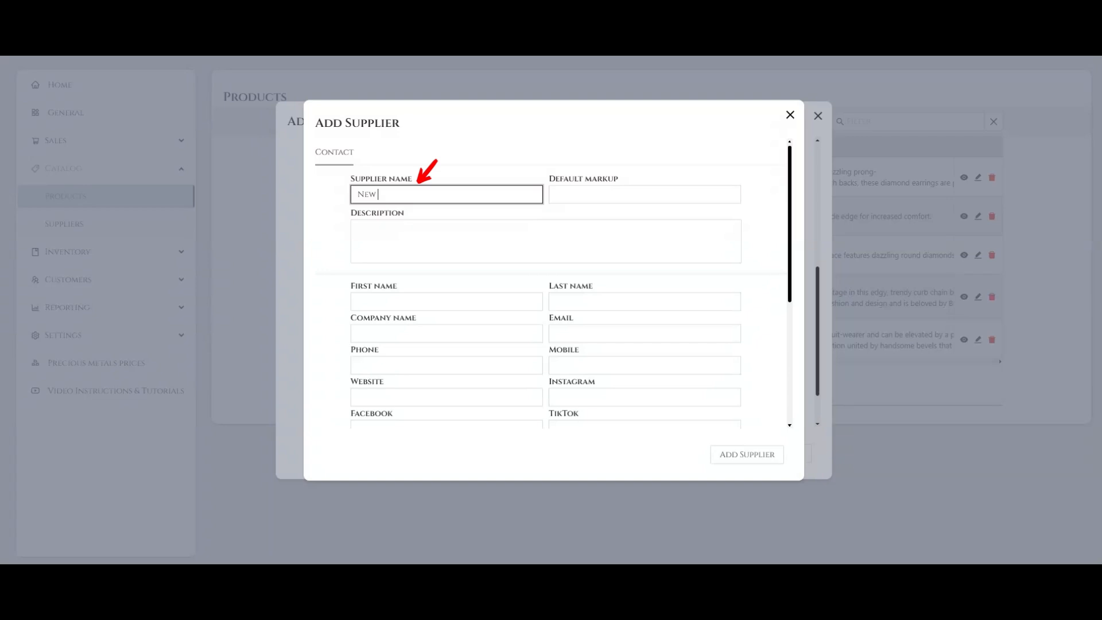
text(Supplier)
click(644, 194)
text(0)
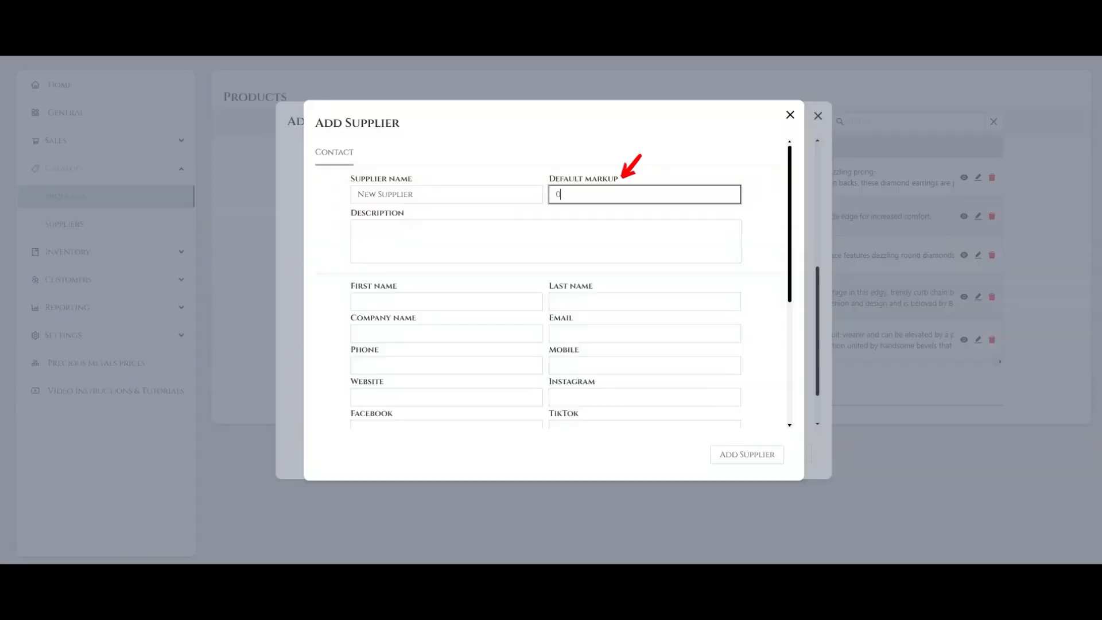
text(012)
click(410, 217)
text(New supplie)
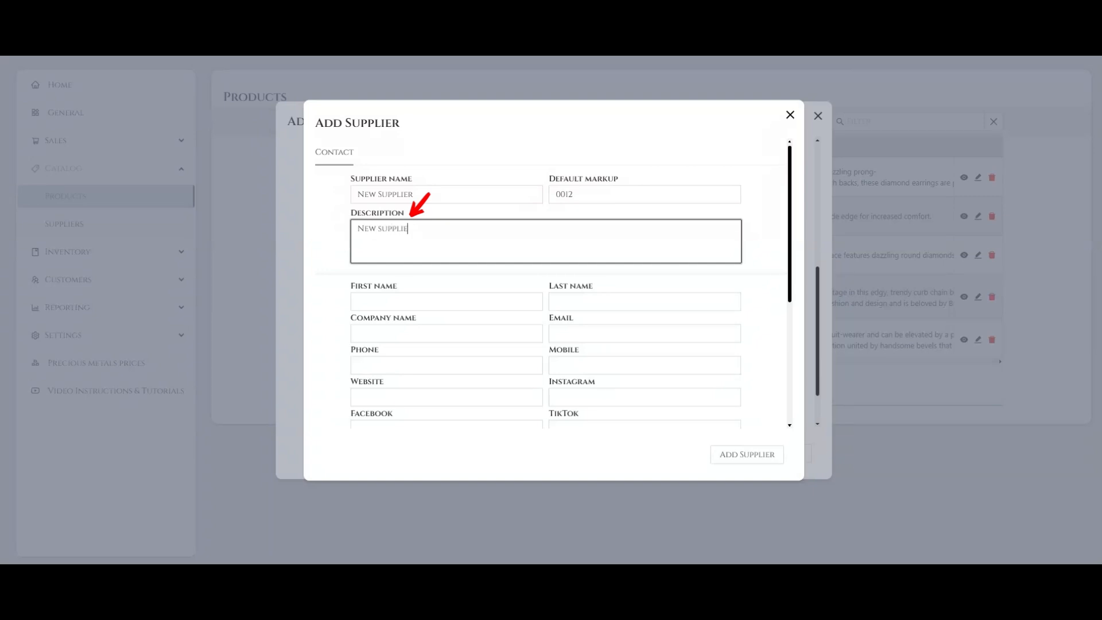
text(r company description)
Enter the supplier contact's first and last name and set the company name to "New Company name".
key(Tab)
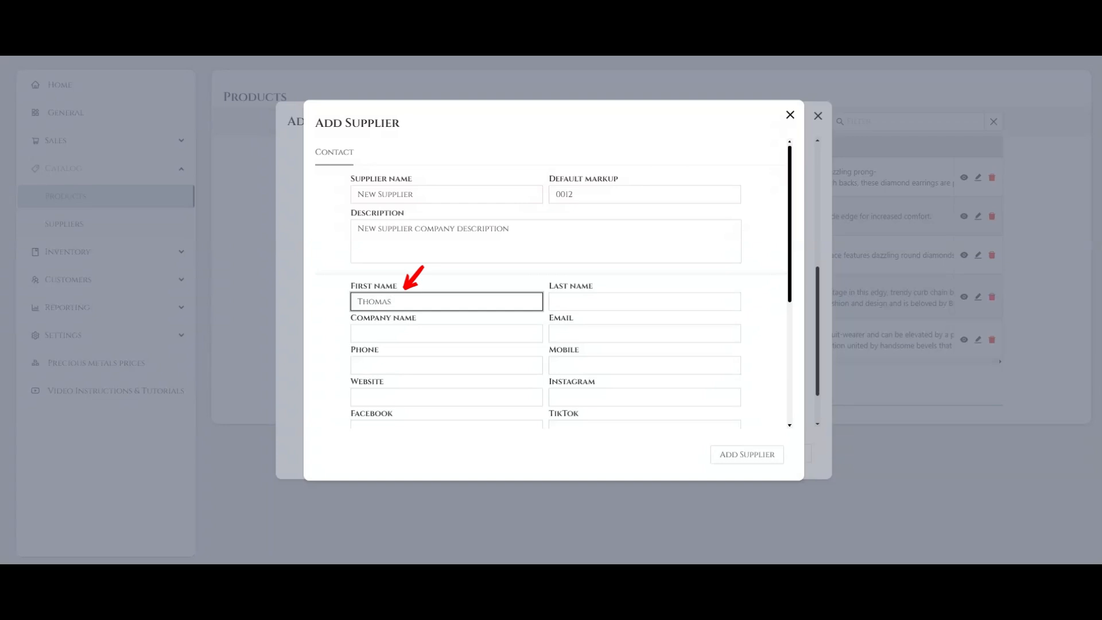
key(Tab)
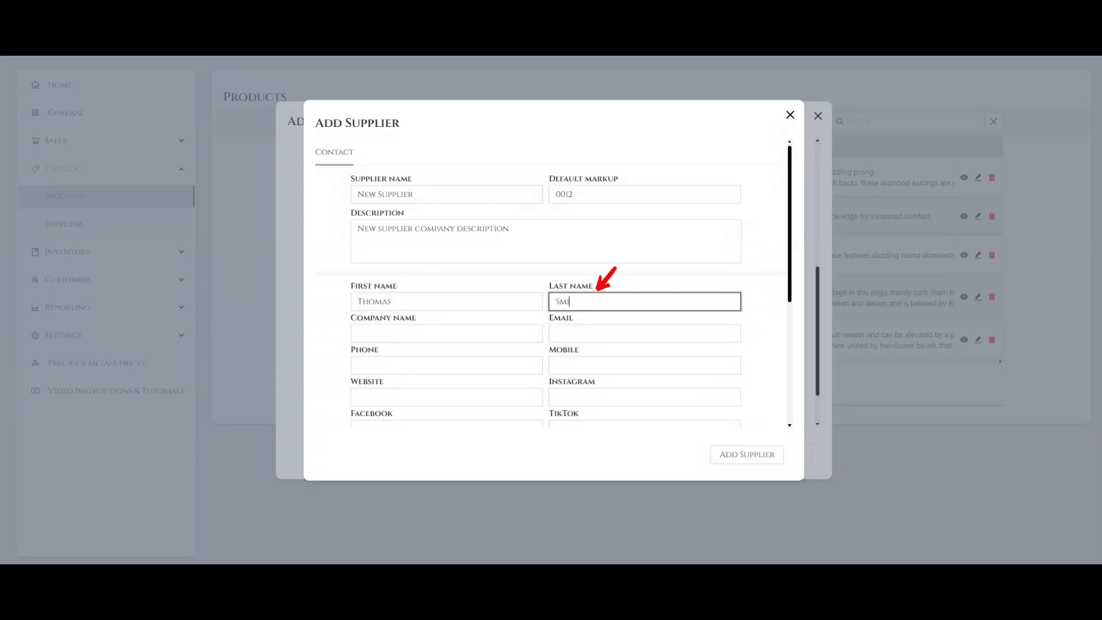
key(Tab)
text(New )
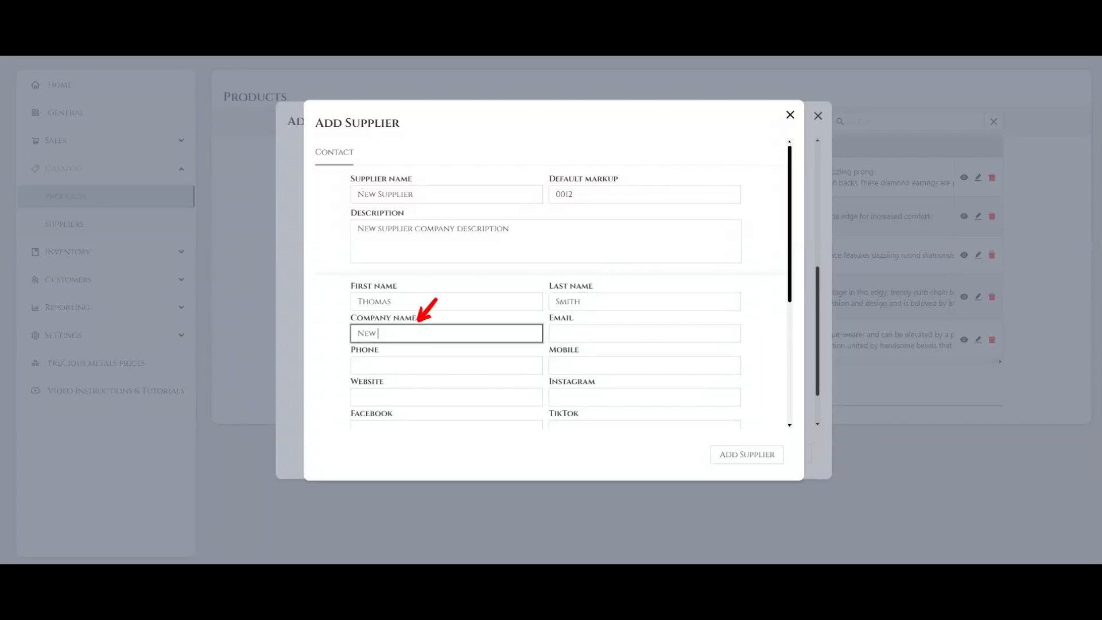
text(Company name)
Fill in the supplier's e-mail address, phone number and mobile number.
key(Tab)
text(Email@email.com)
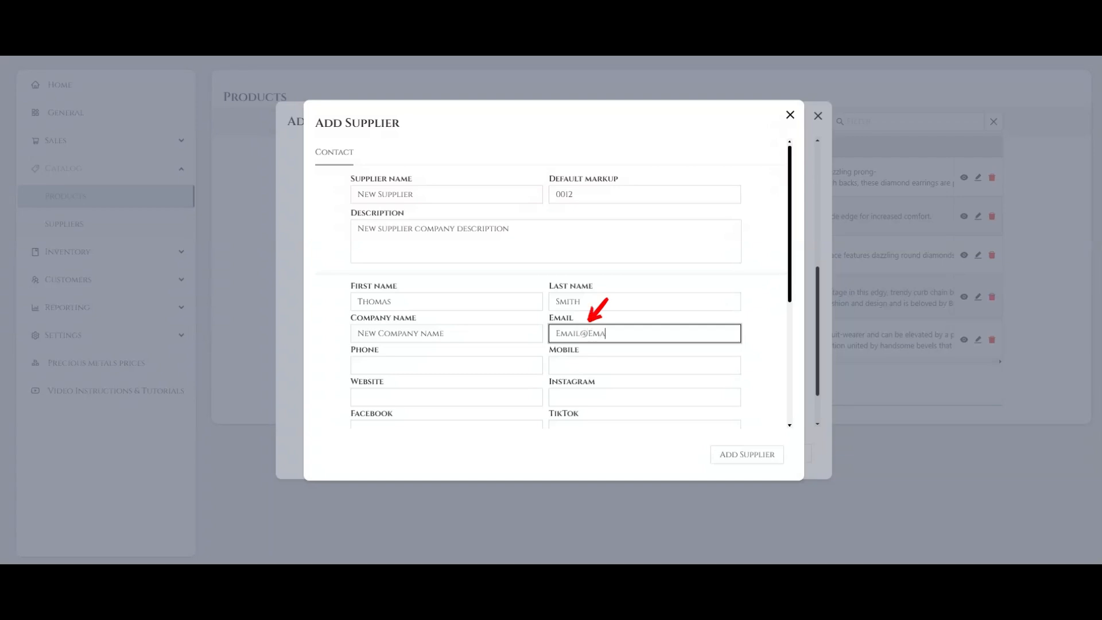
key(Tab)
text(+1111111111)
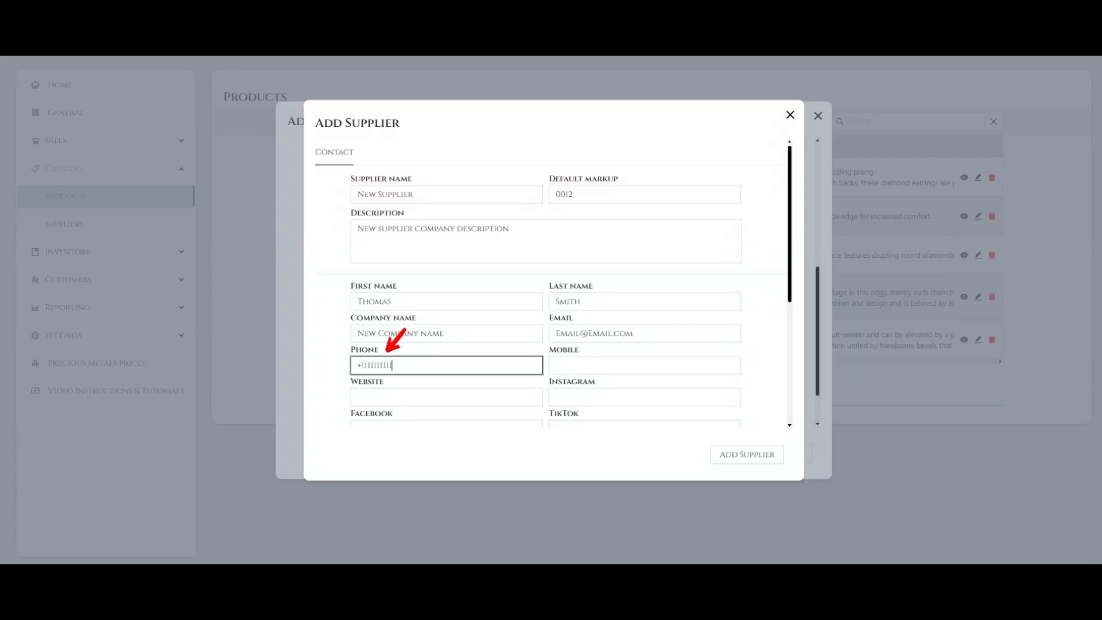
key(Tab)
text(+122222222)
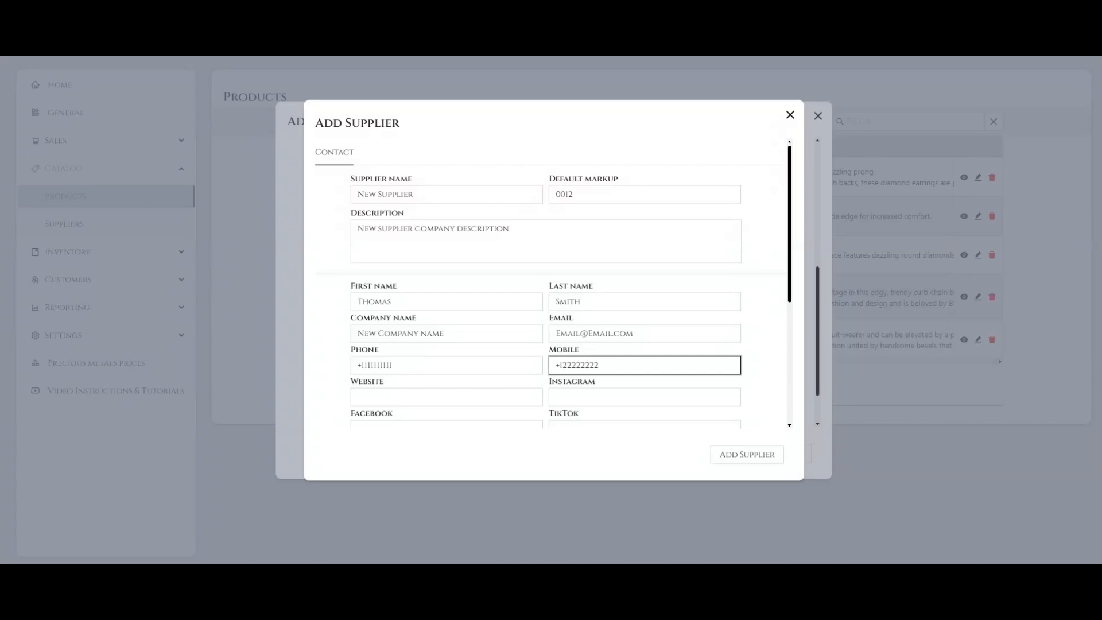
Enter NewSupplier.com as the supplier's website and leave the social media fields empty.
scroll(554, 284, down, 2)
scroll(554, 284, down, 2)
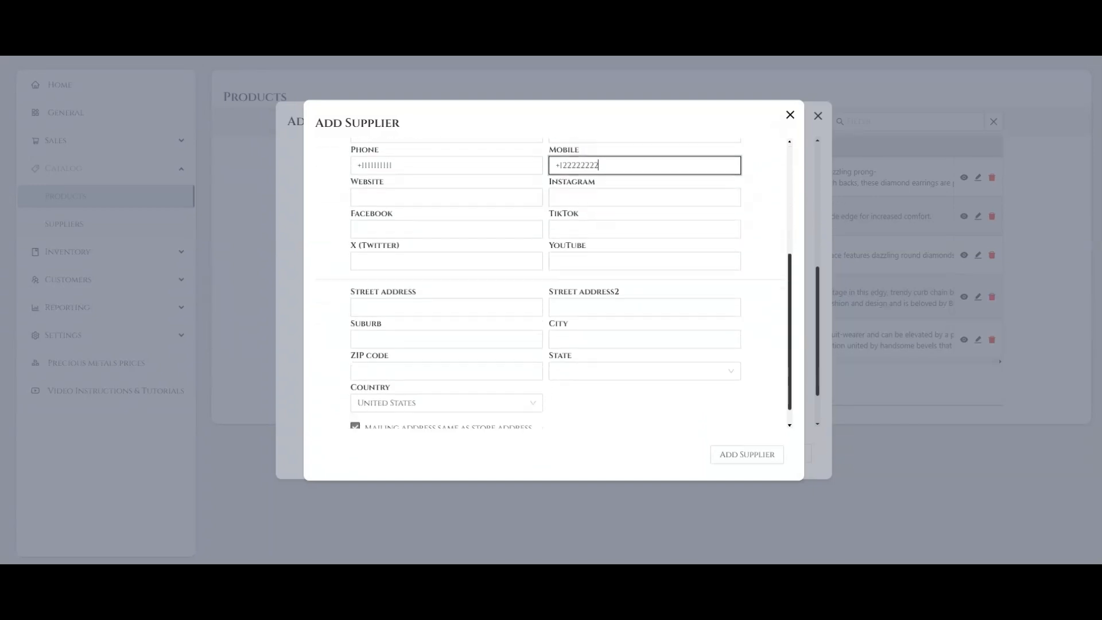
key(Tab)
text(New)
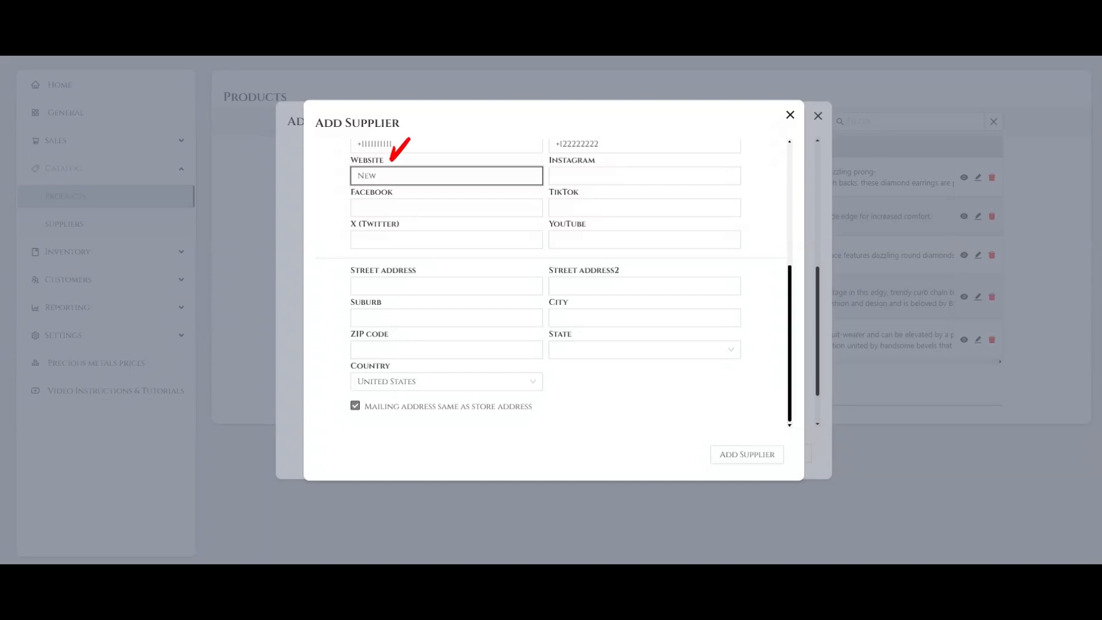
text(Supplier.com)
key(Tab)
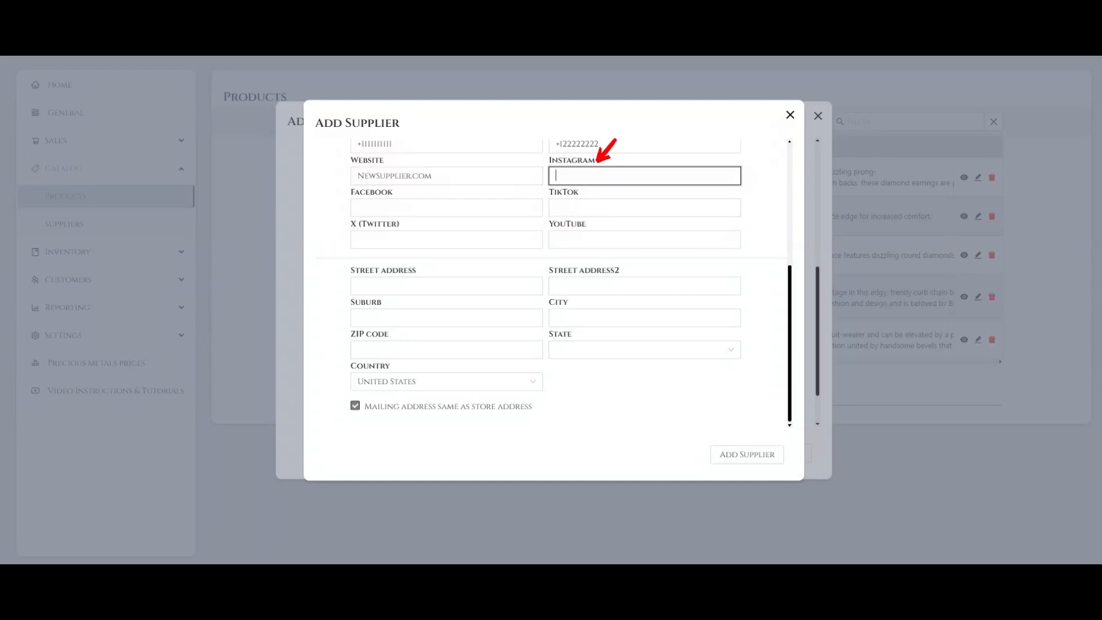
key(Tab)
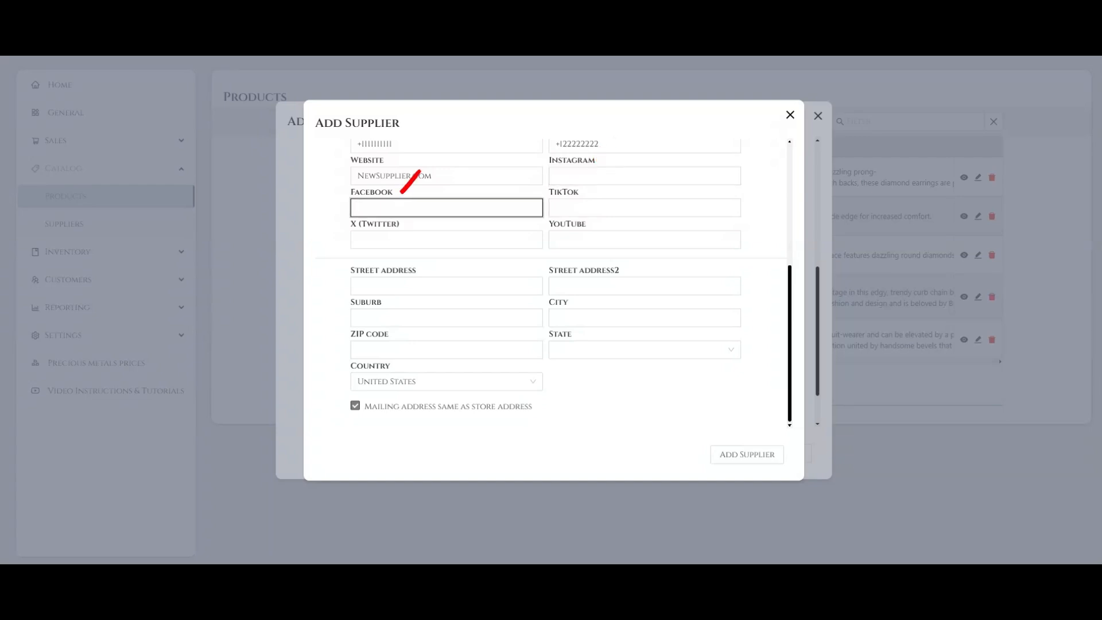
key(Tab)
key(Tab)
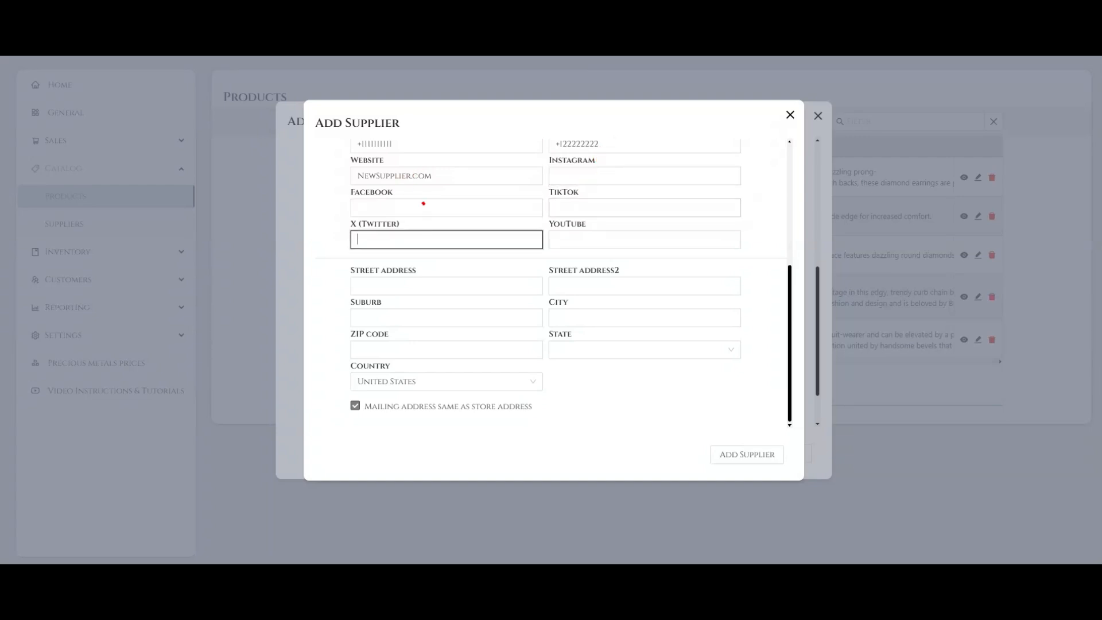
key(Tab)
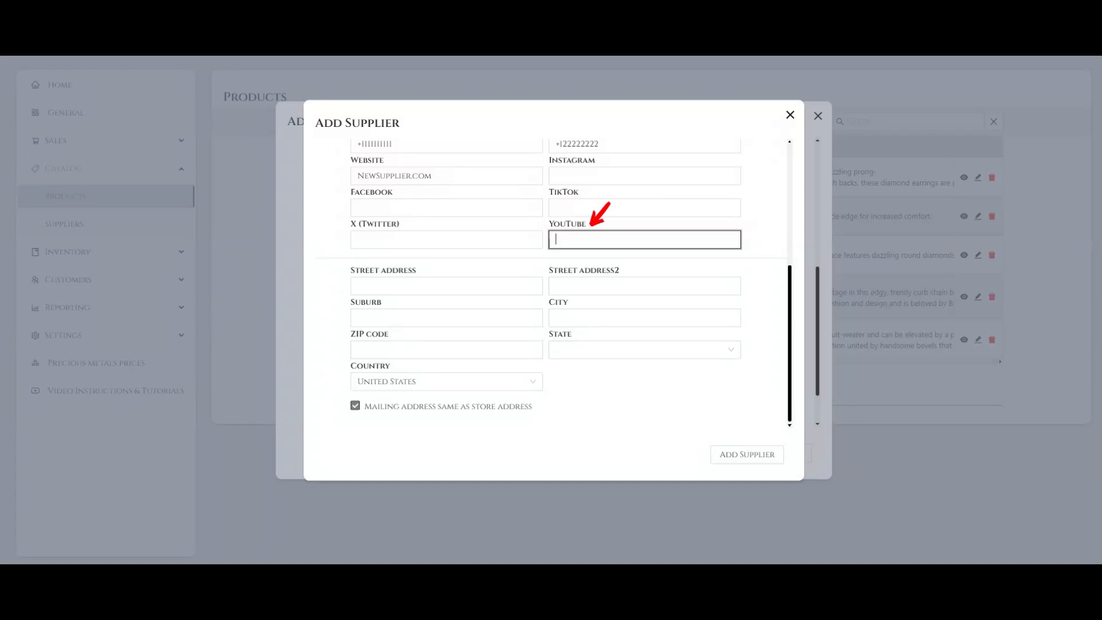
Fill in both street address lines for the supplier.
key(Tab)
text(south el)
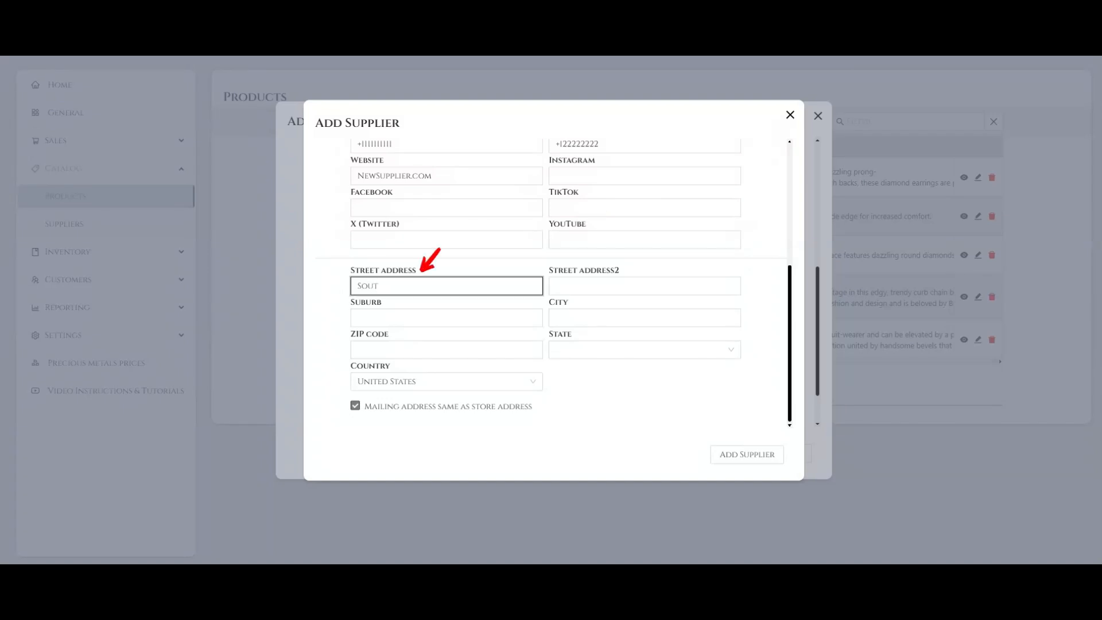
text( monte)
key(Tab)
text(south el)
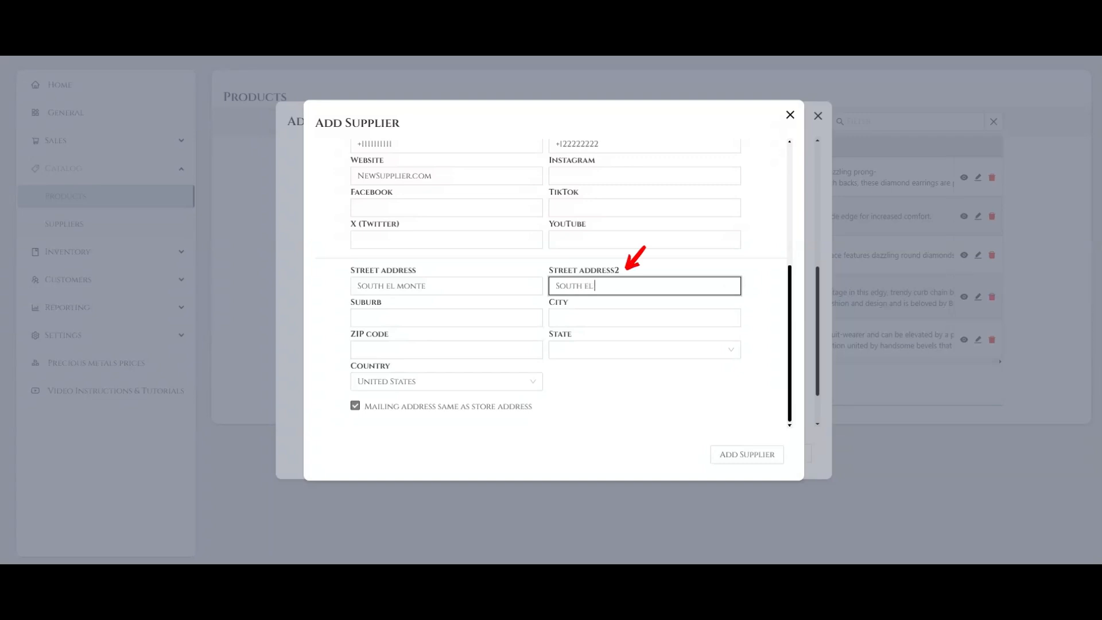
text( monte 1)
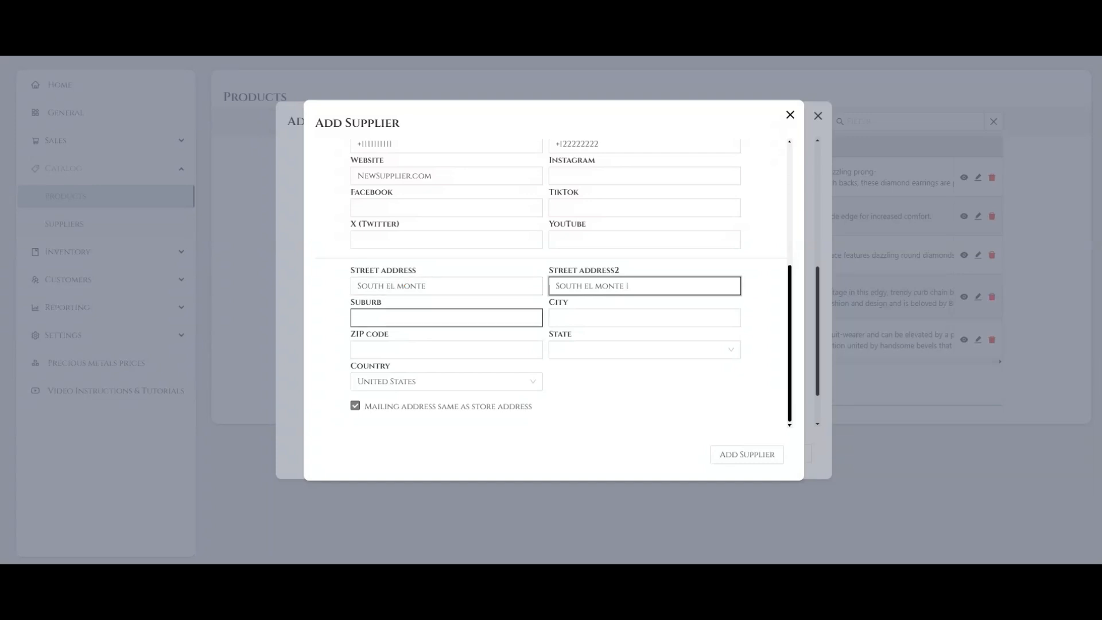
Enter the supplier's city and ZIP code, leaving the suburb empty.
click(597, 318)
text(Los ange)
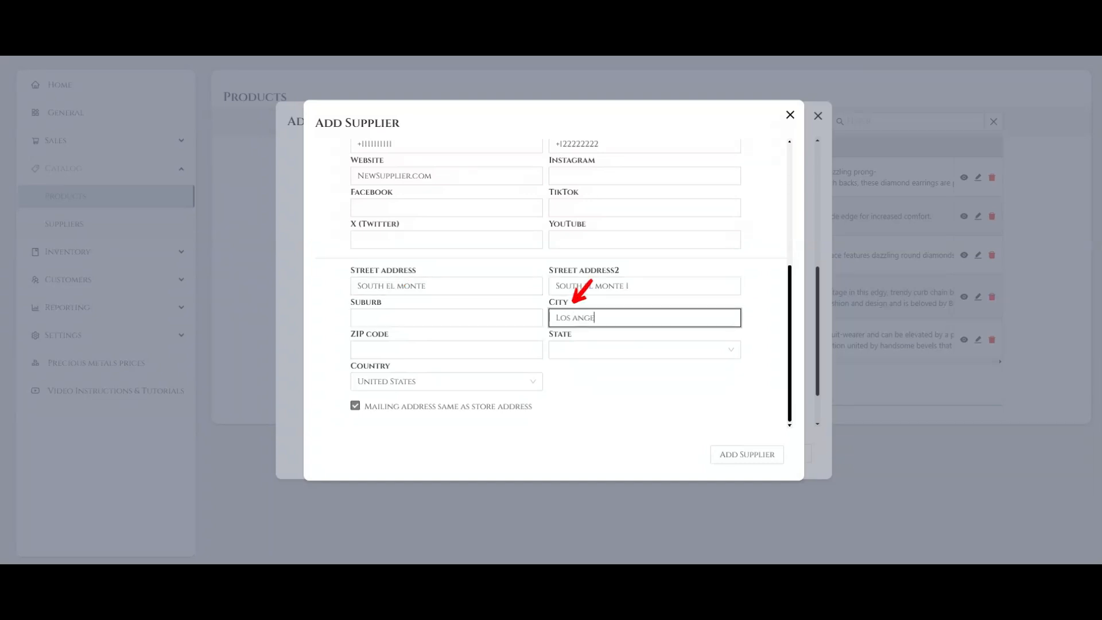
text(les)
key(Tab)
text(9173)
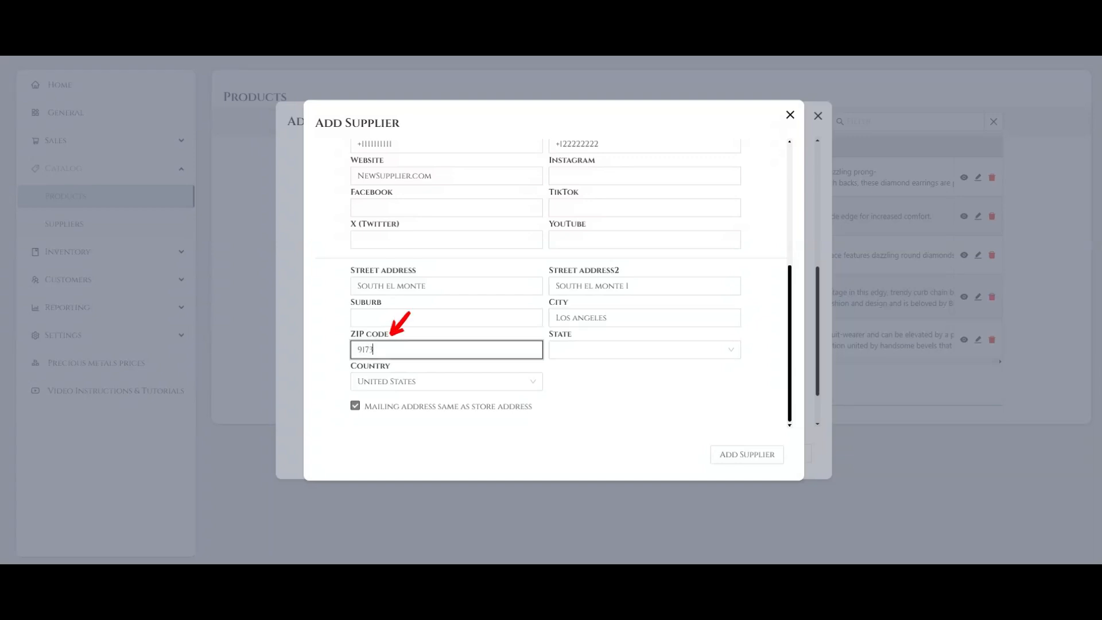
text(3)
Set the supplier's state to Arkansas and the country to United States.
click(645, 349)
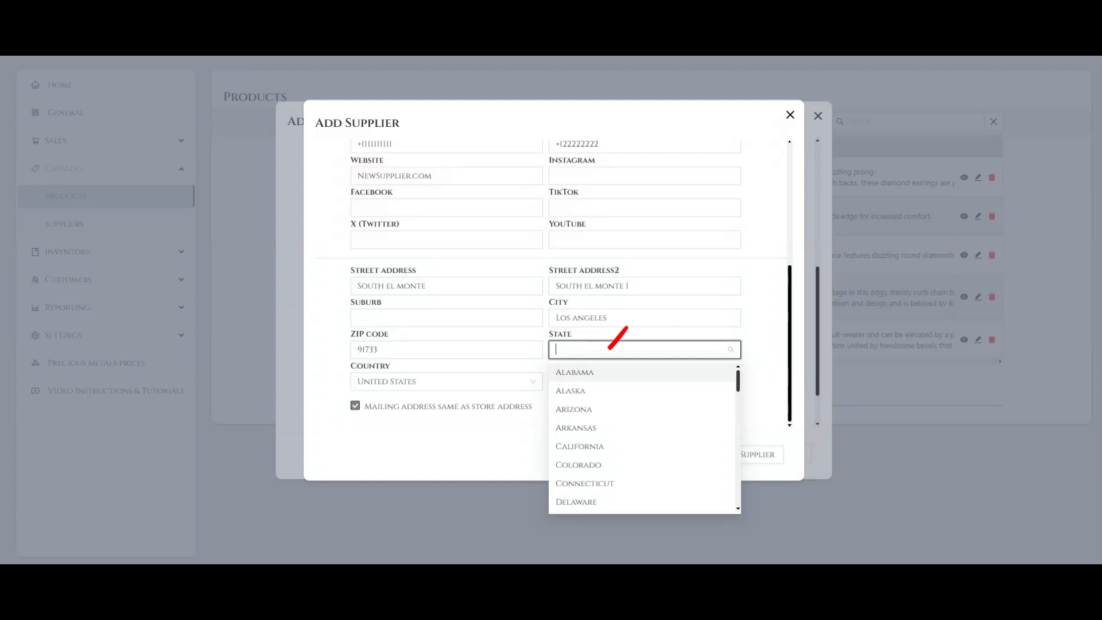
scroll(642, 437, down, 6)
scroll(642, 438, down, 3)
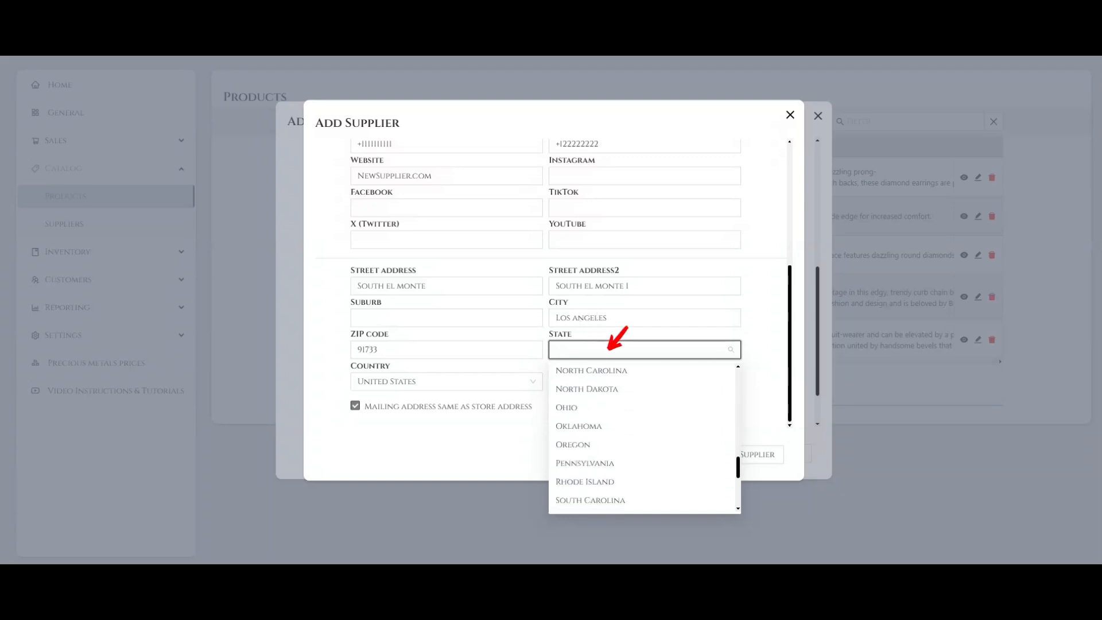
text(ark)
key(Return)
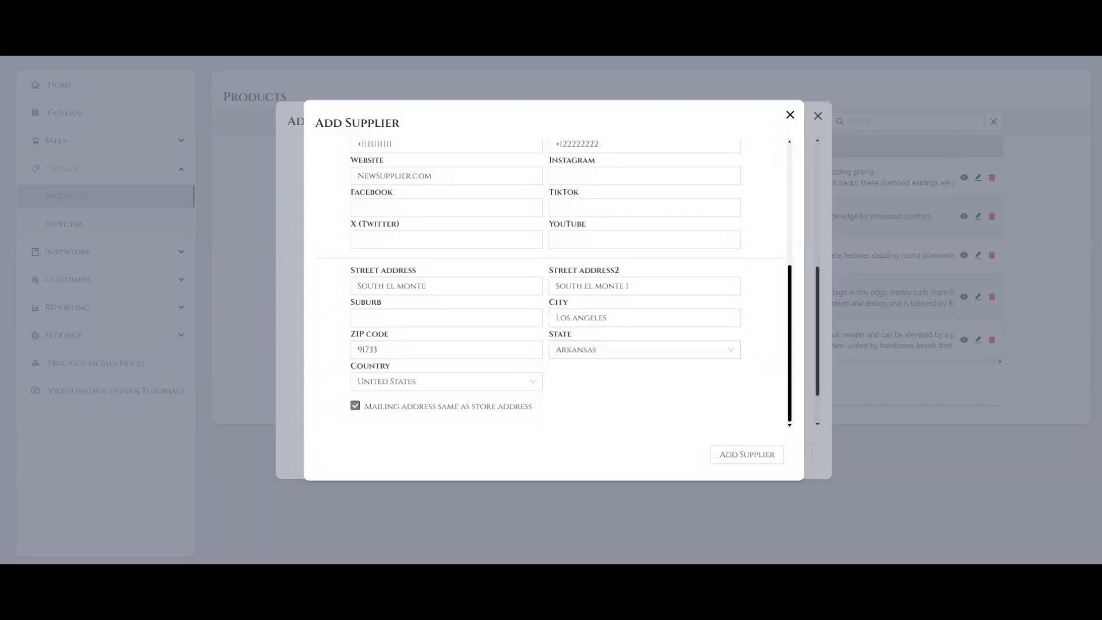
click(396, 368)
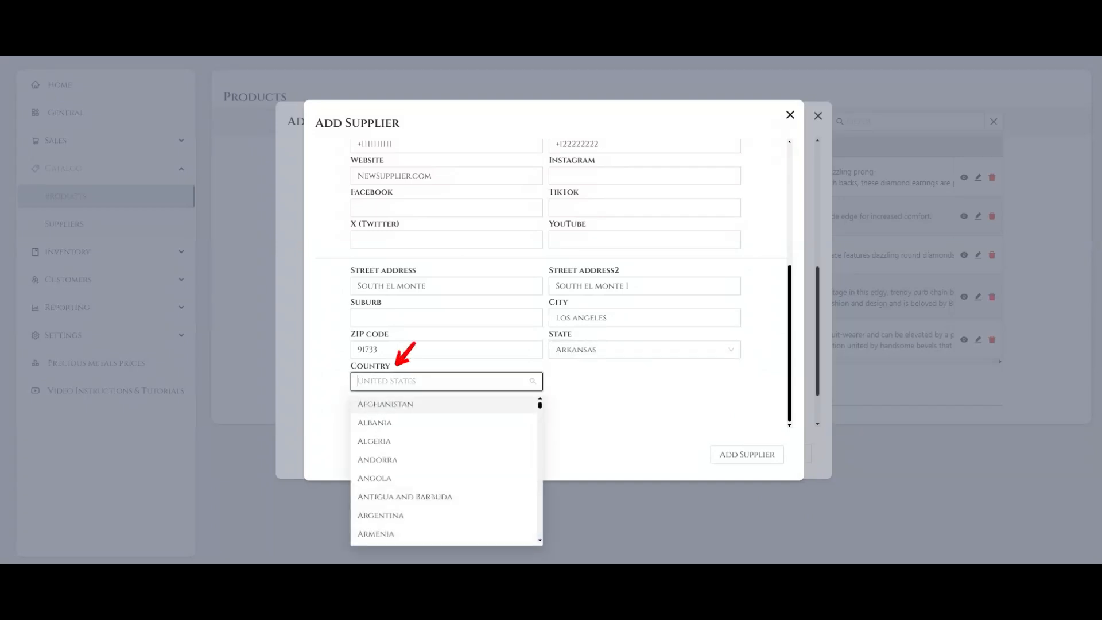
scroll(446, 468, down, 20)
text(un)
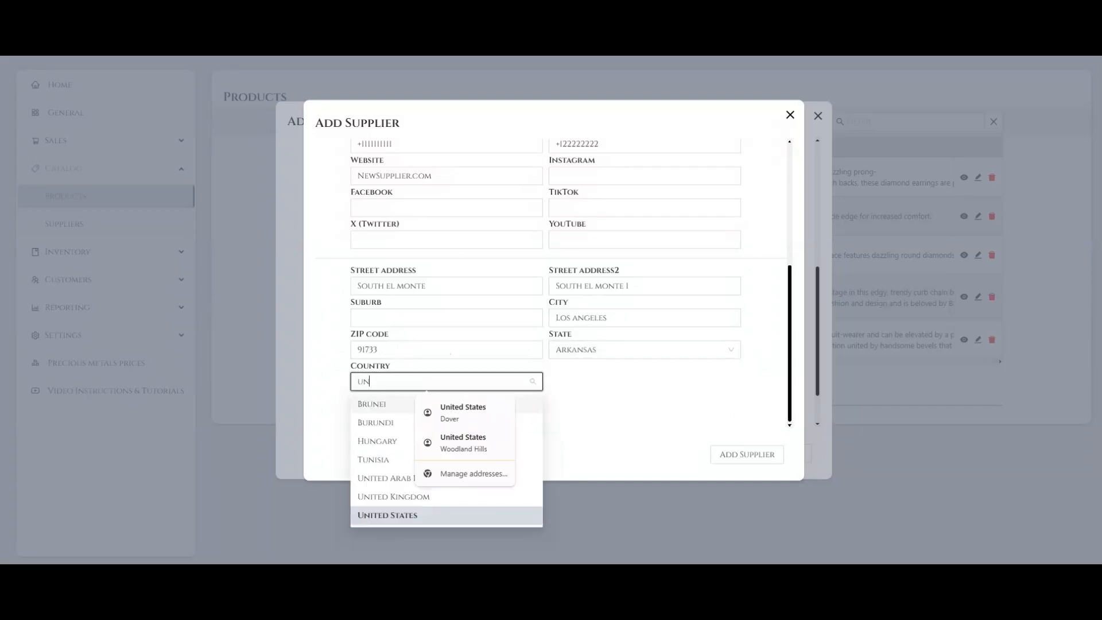
key(Return)
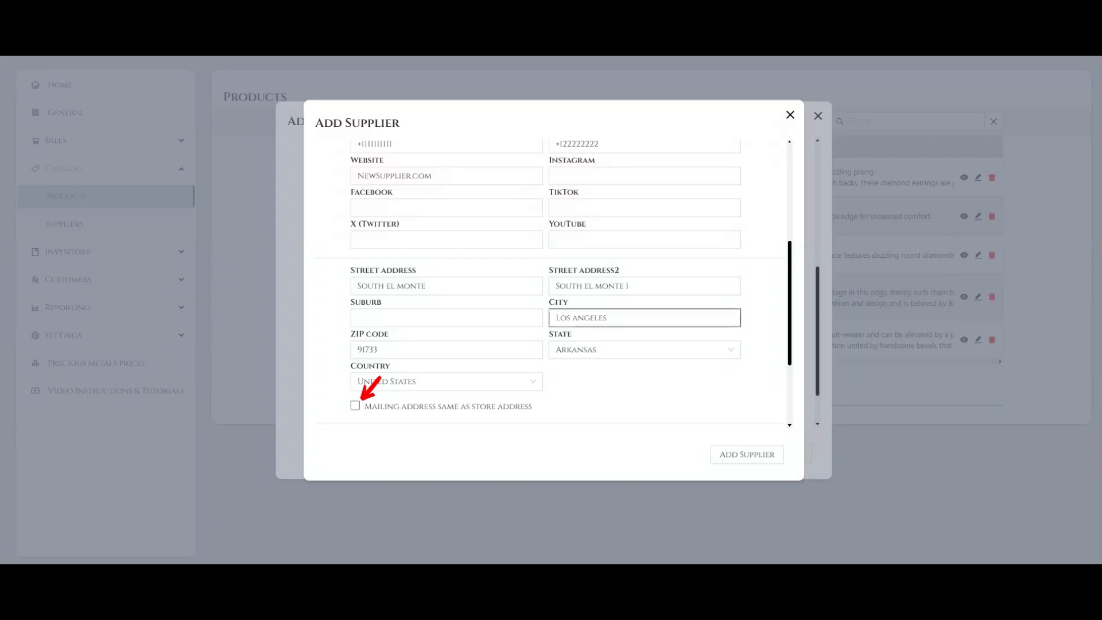
Give the supplier a mailing address separate from the store address and fill in both of its street address lines.
click(361, 399)
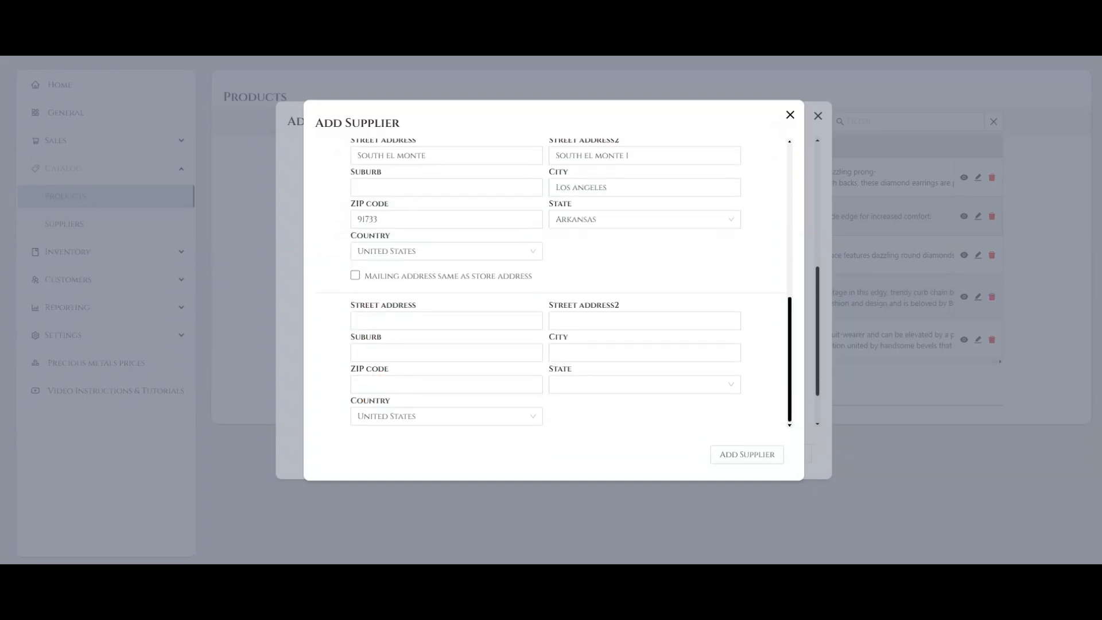
key(Tab)
text(South el monte 51)
key(Tab)
text(South el monte 51/2)
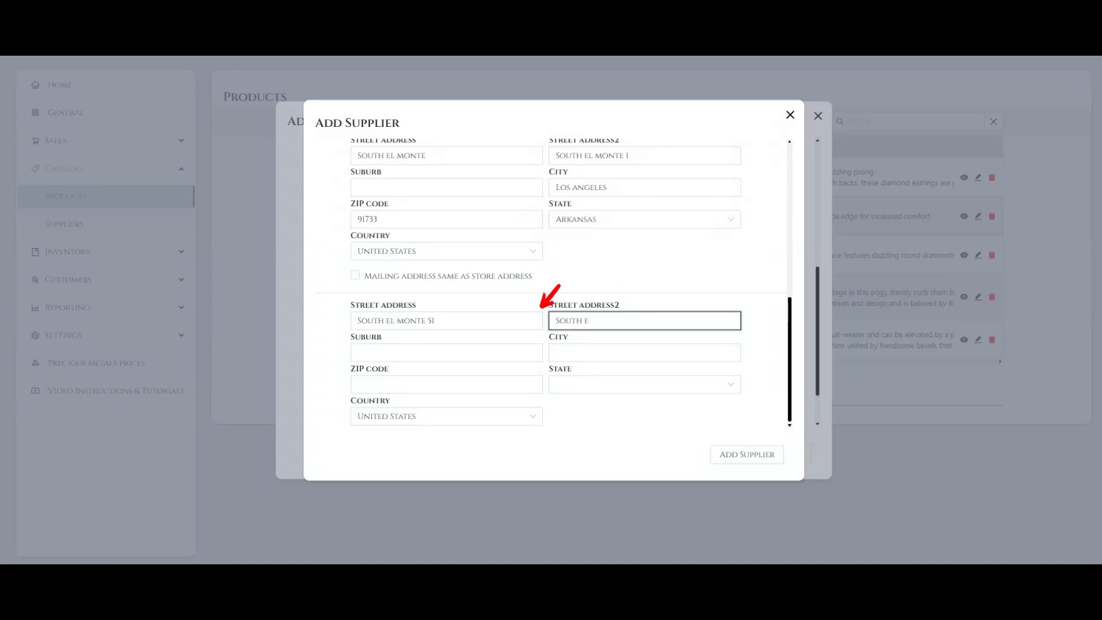
Enter the mailing address's city and ZIP code, leaving the suburb empty, and choose Arkansas as its state.
key(Tab)
key(Tab)
text(Los Angeles)
key(Tab)
text(91223)
key(Tab)
key(Down)
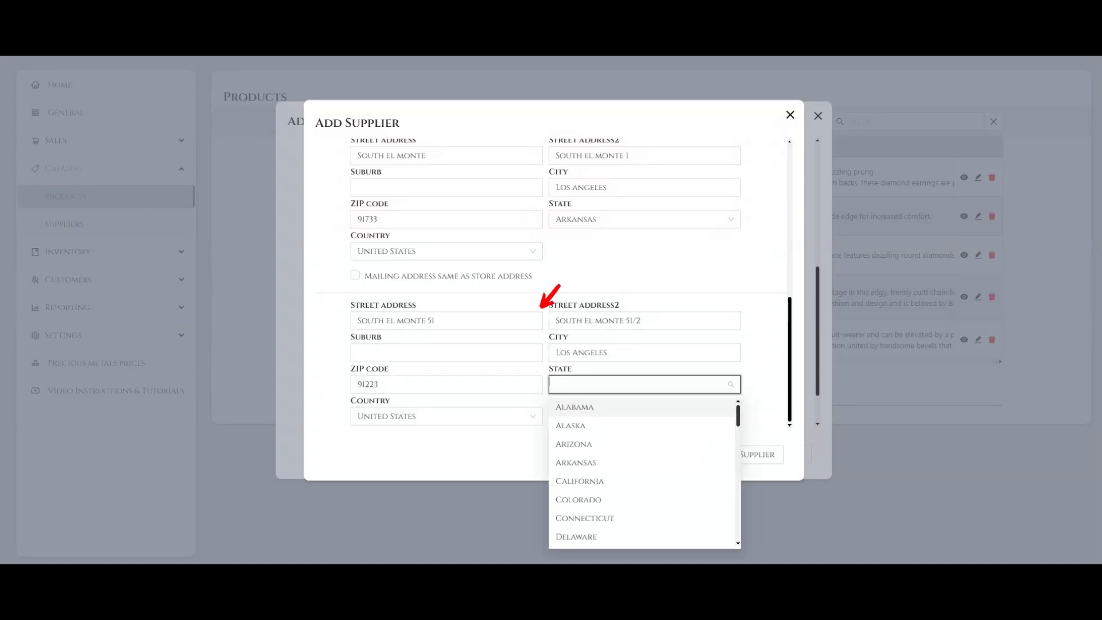
key(Down)
key(Down)
key(Down)
key(Return)
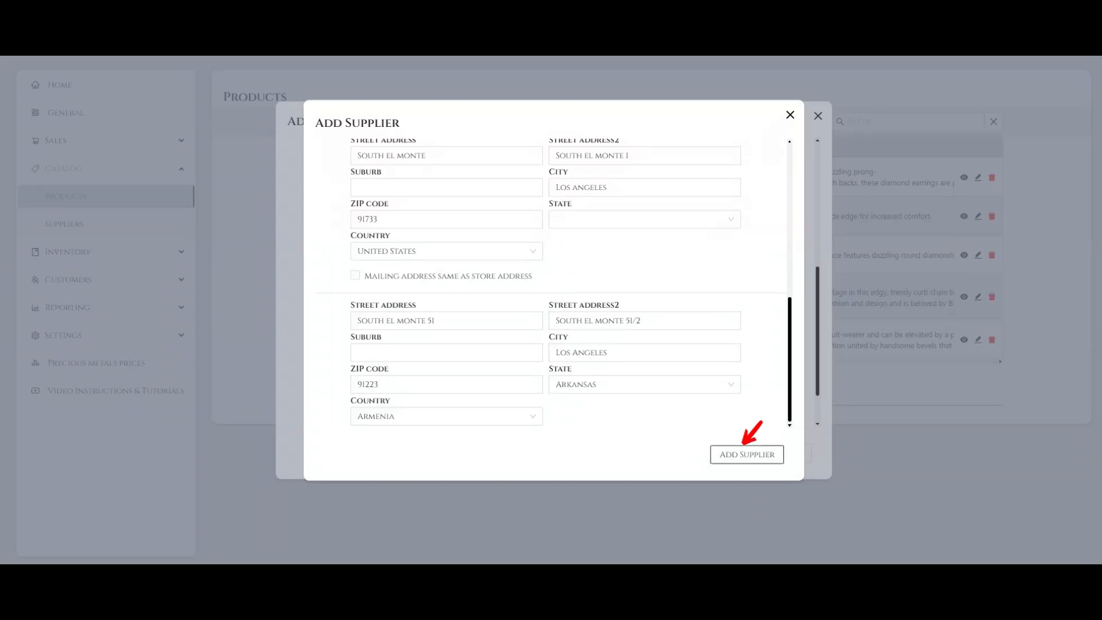
Save the new supplier and choose New Supplier as the product's supplier.
click(747, 454)
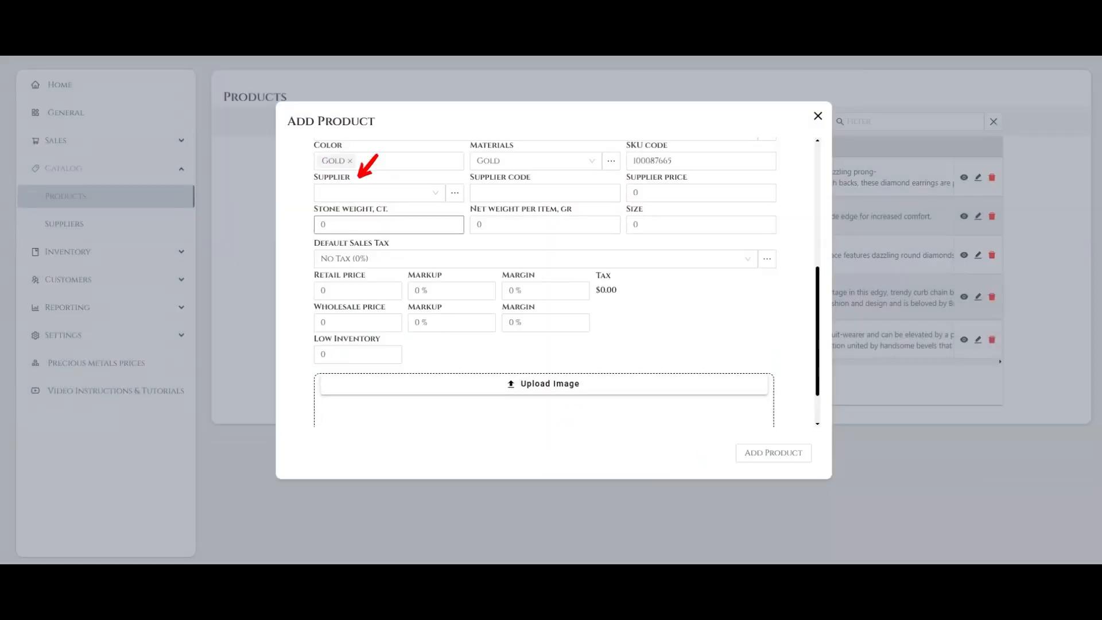
click(379, 193)
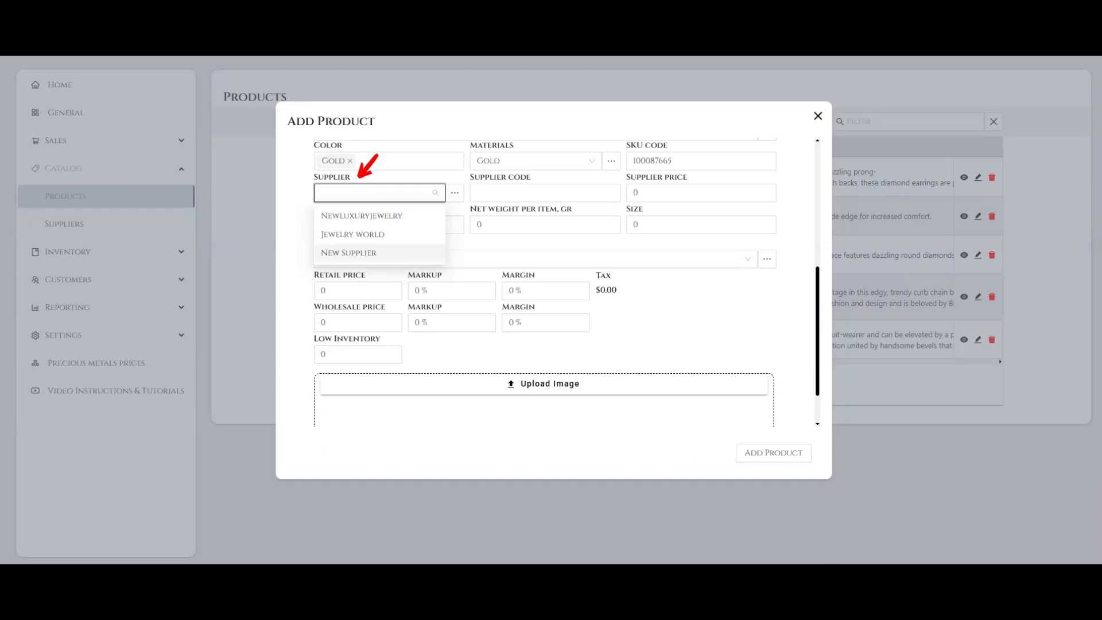
click(349, 253)
Enter 100725554 as the supplier code and set the supplier price to 900.
click(545, 193)
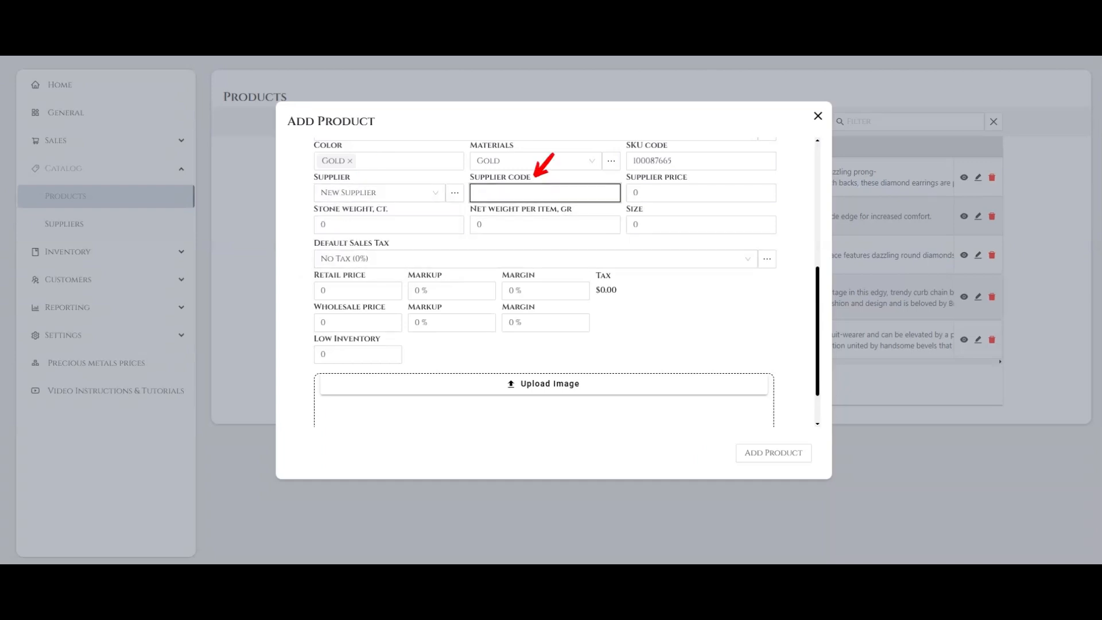
text(100725554)
key(Tab)
text(900)
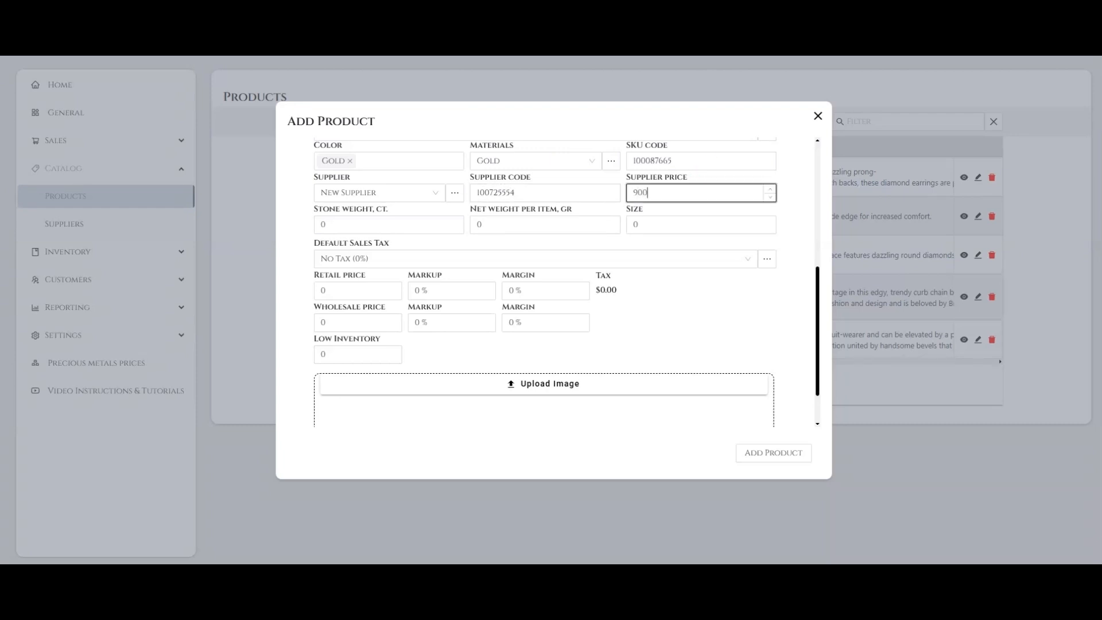
Leave the stone weight at 0 and set the net weight per item to 9 grams and the size to 6.25.
drag(374, 210, 363, 210)
click(367, 224)
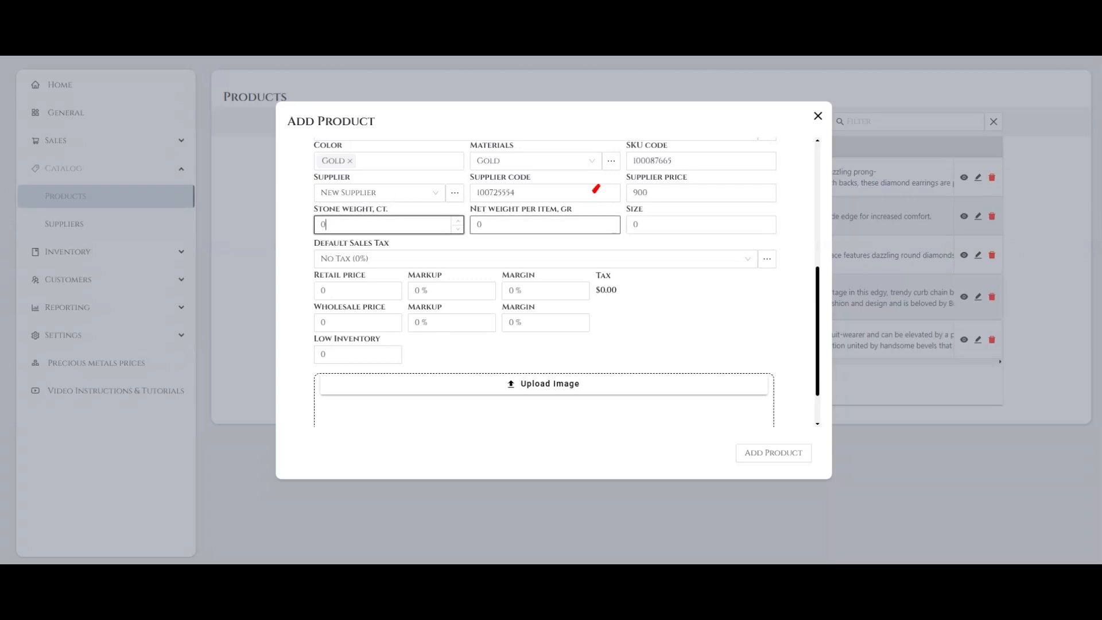
key(Tab)
text(9)
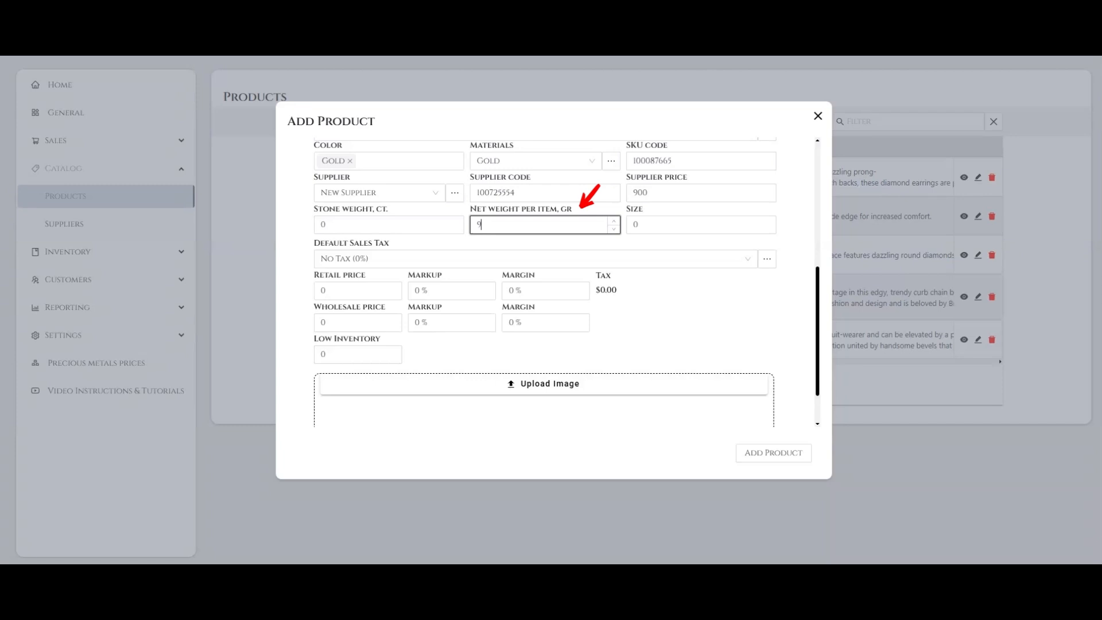
key(Tab)
text(6)
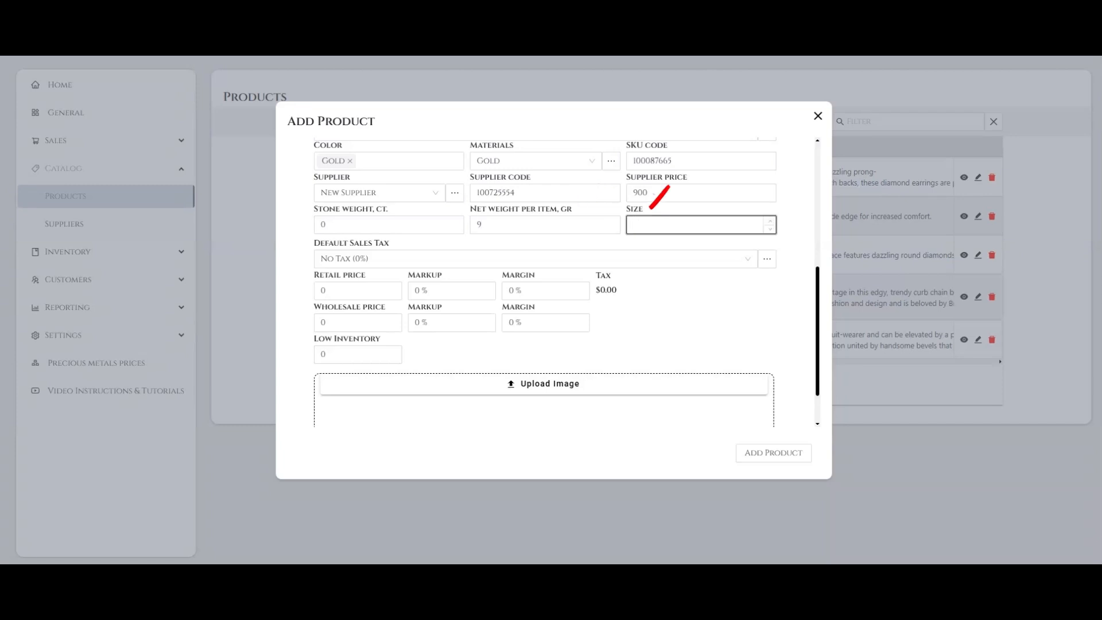
text(.25)
Set the product's default sales tax to VAT (9.5%).
click(536, 259)
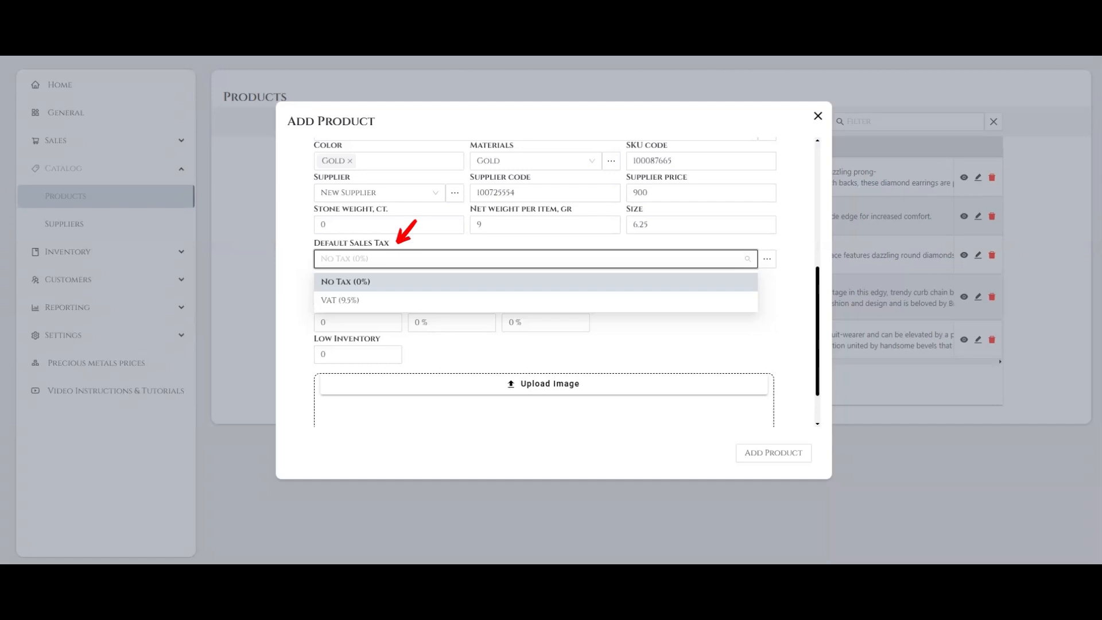
key(Down)
key(Return)
Set the retail price to 2000 and go through the retail markup and margin without changing them.
key(Tab)
key(Tab)
text(2000)
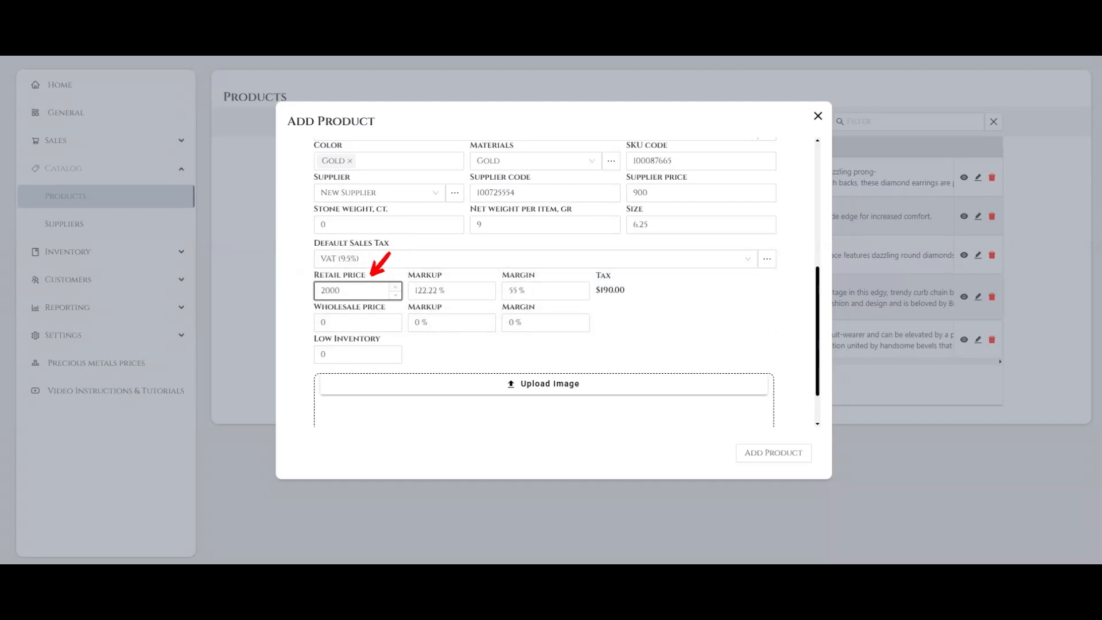
key(Tab)
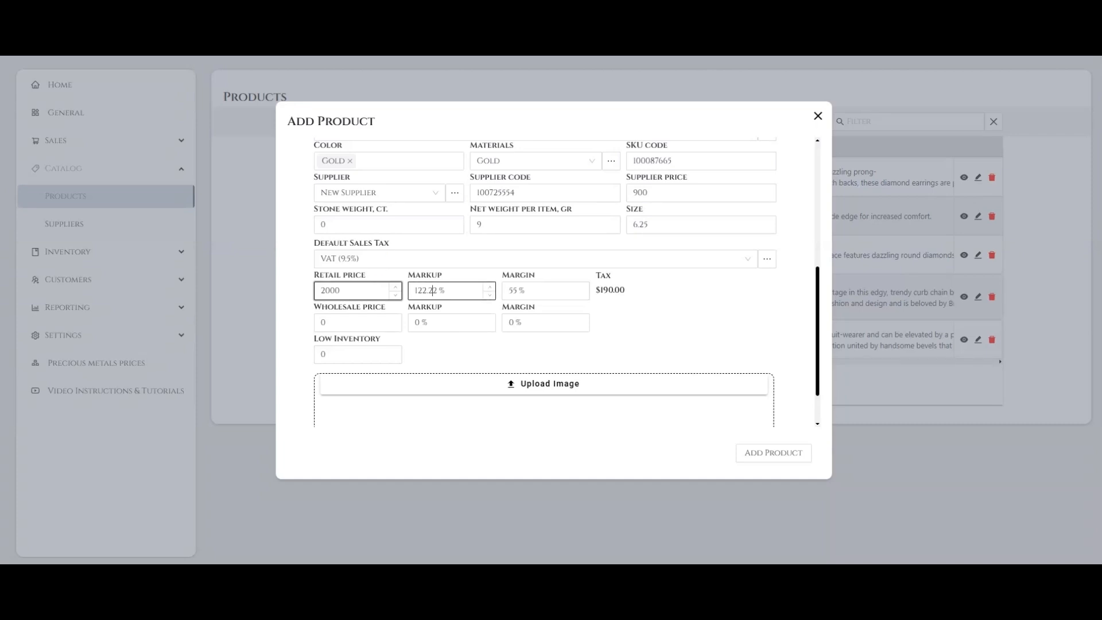
key(Tab)
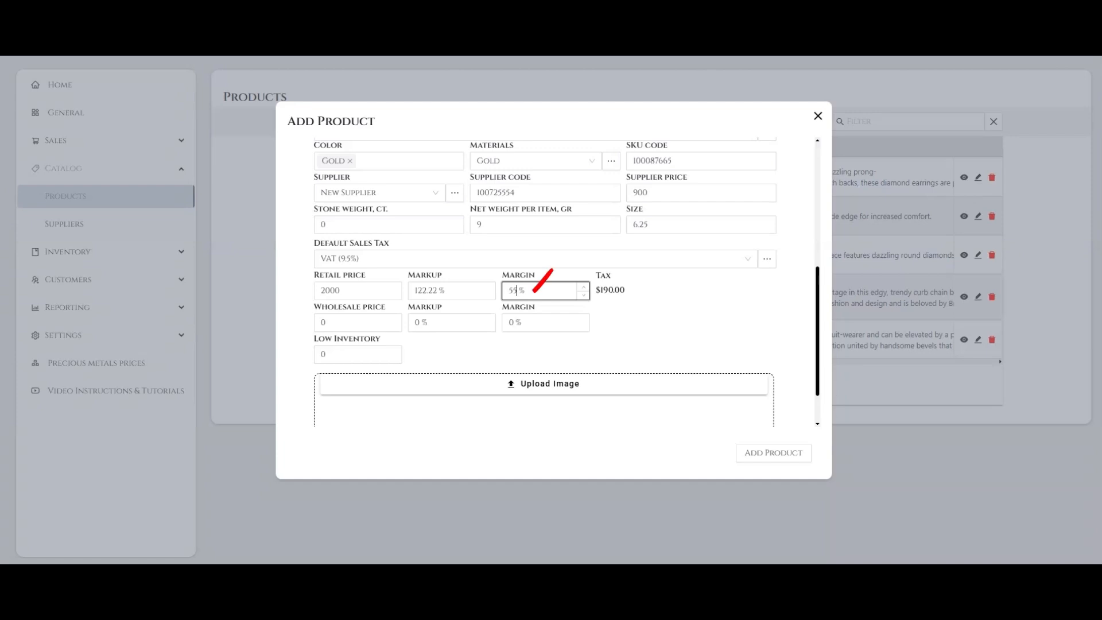
key(Tab)
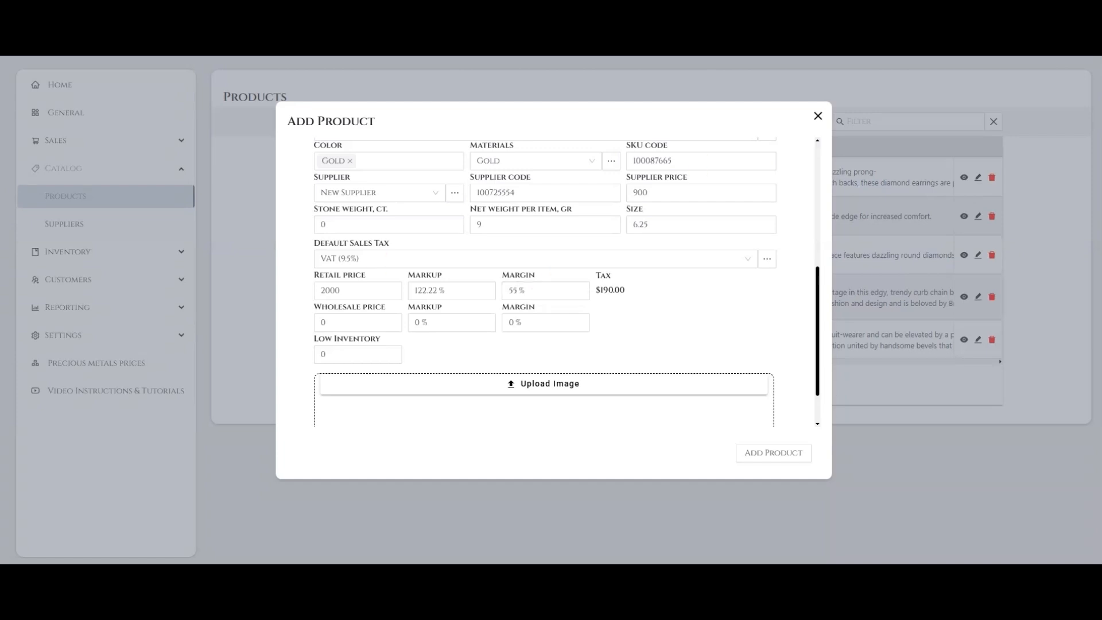
Set the retail markup to 150% and compare it with the supplier price.
double_click(426, 290)
text(150)
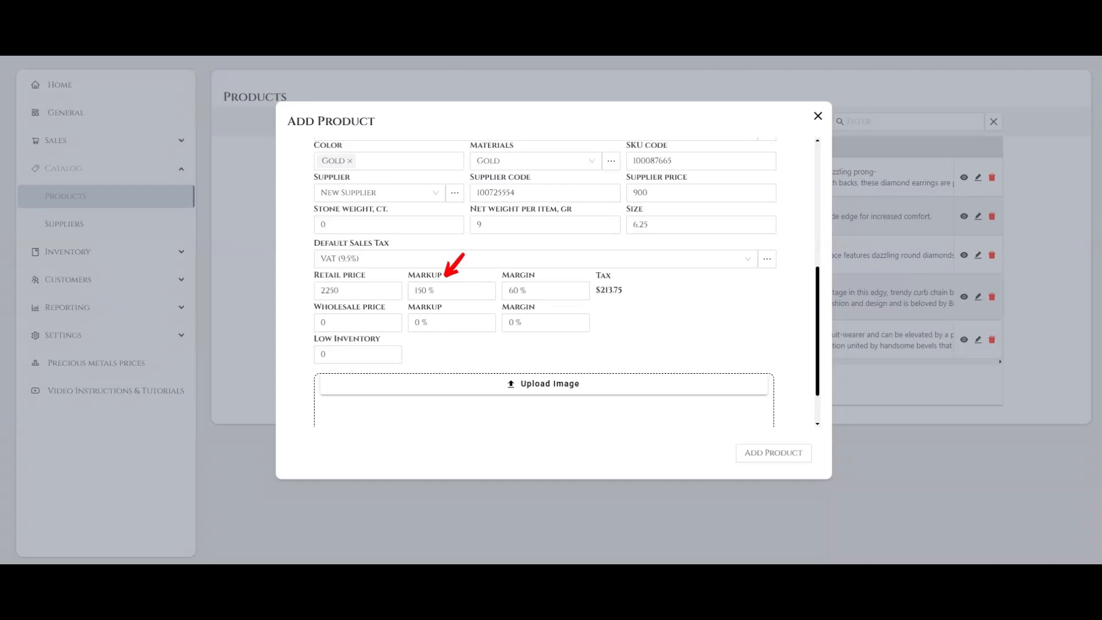
click(649, 193)
drag(649, 193, 632, 193)
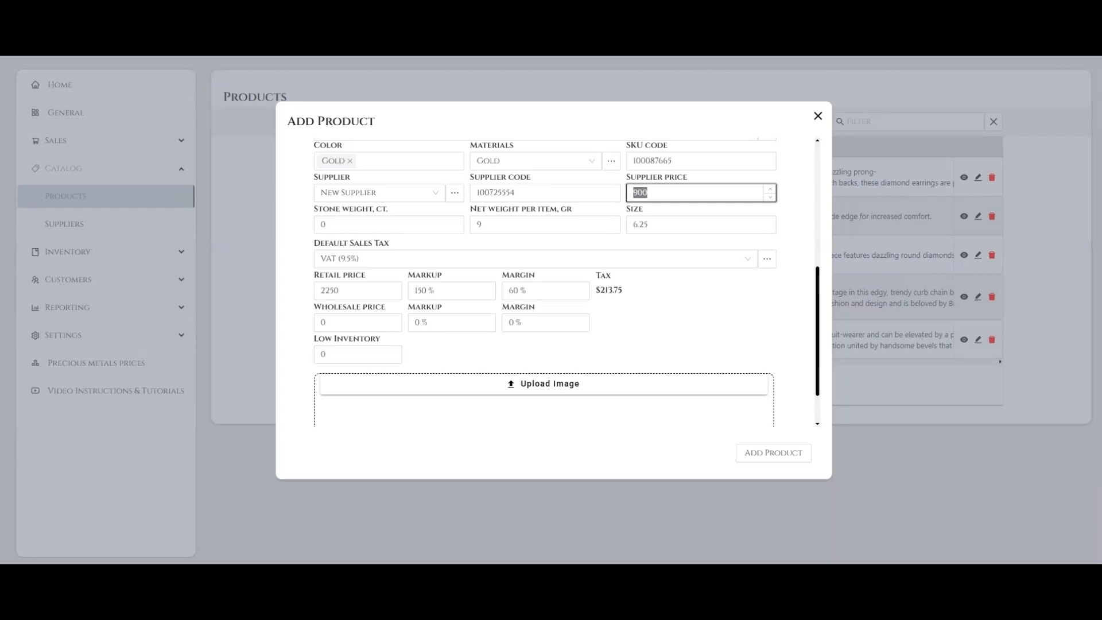
click(655, 313)
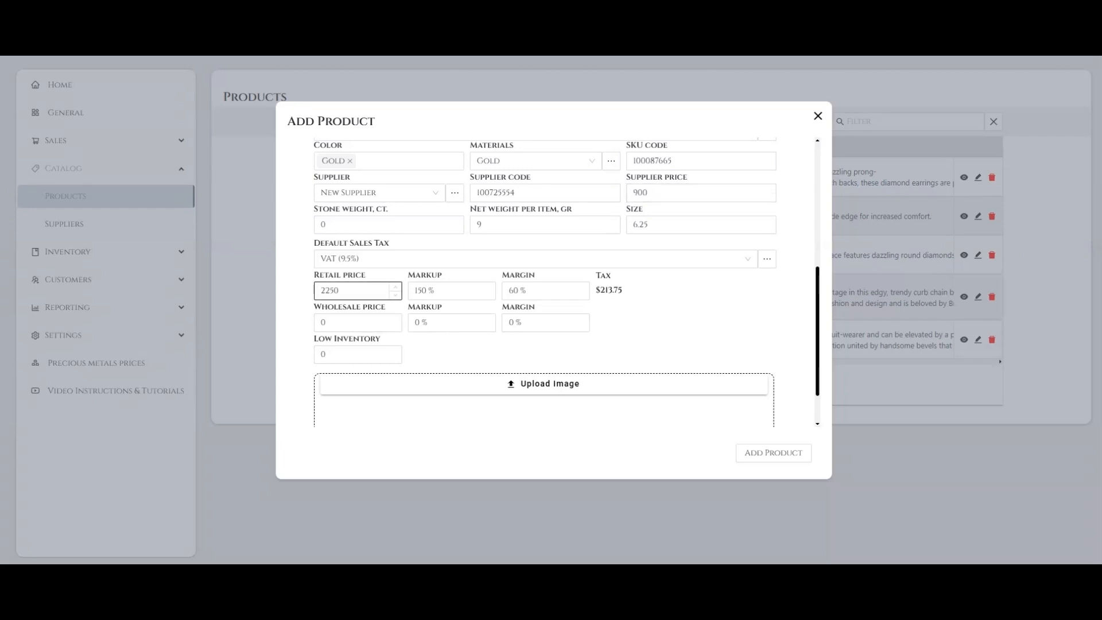
Clear the retail price and set the retail margin to 70% instead.
double_click(330, 291)
key(BackSpace)
click(655, 313)
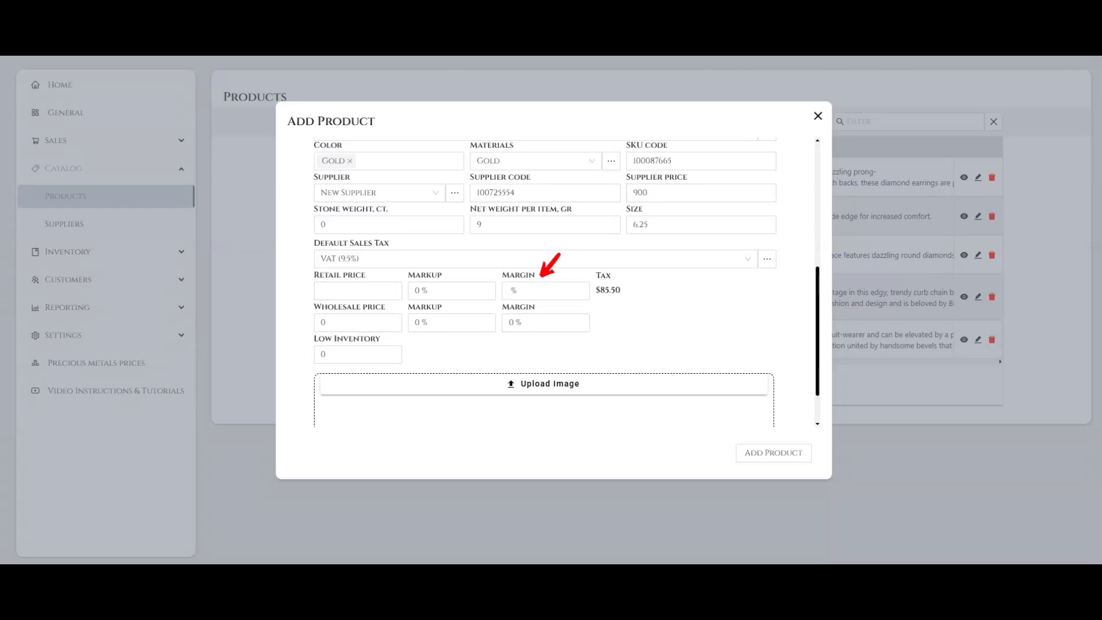
click(534, 290)
text(70)
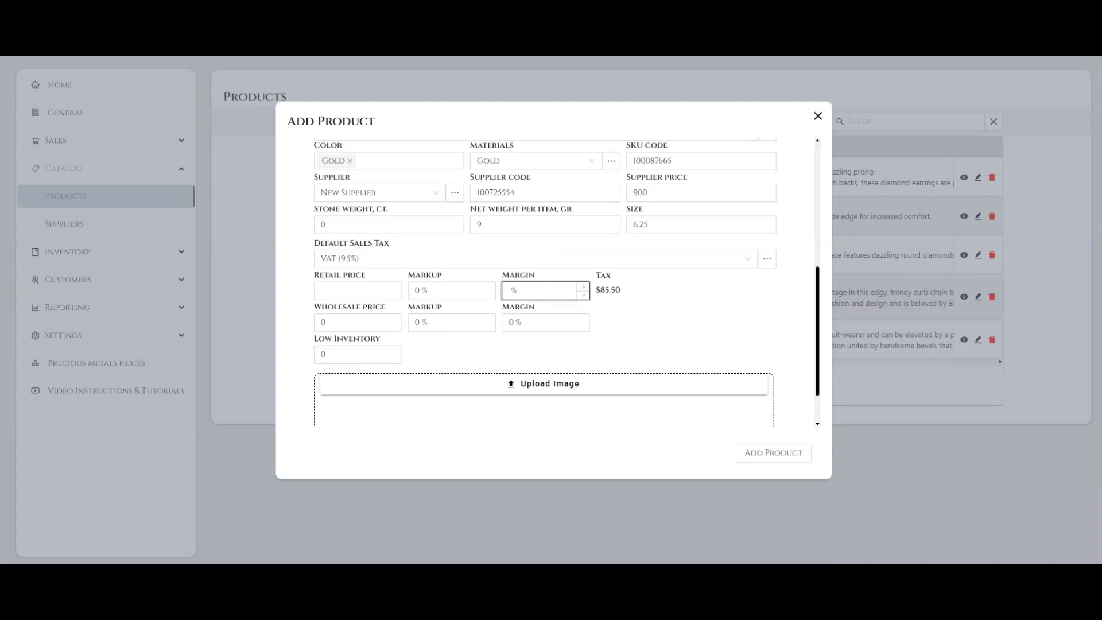
key(Tab)
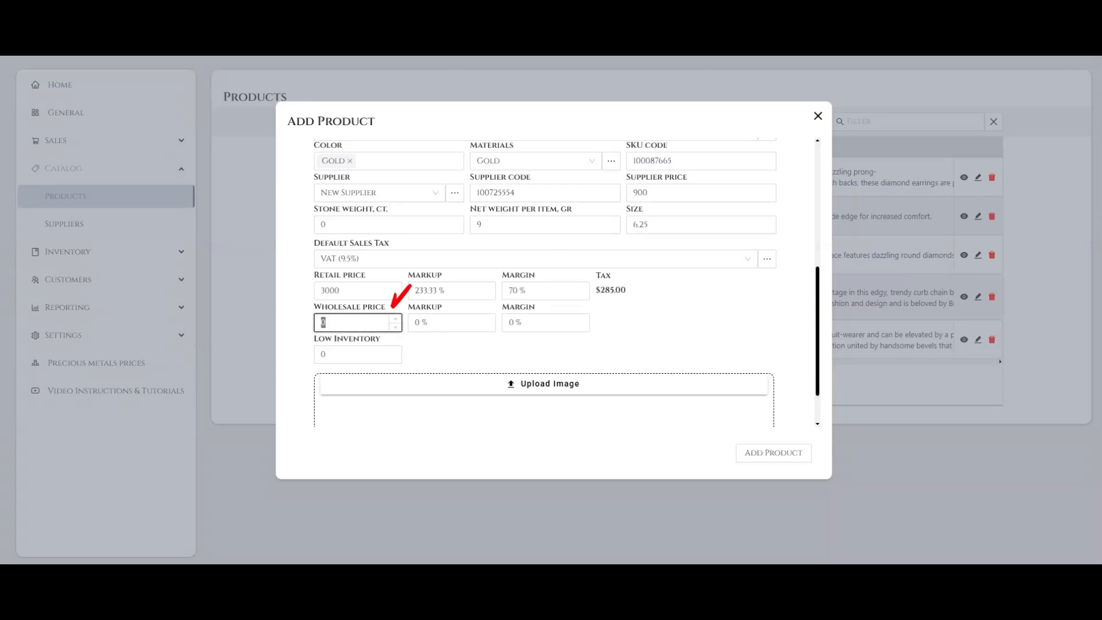
Set the wholesale price to 2750 and check its calculated markup and margin.
text(2750)
click(460, 355)
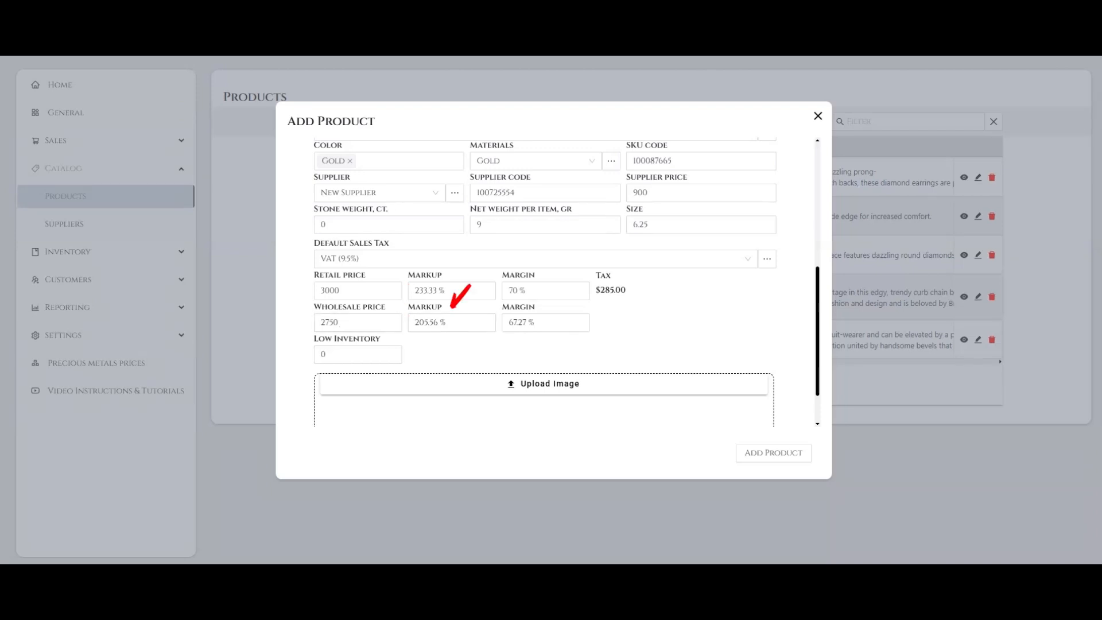
drag(415, 323, 449, 324)
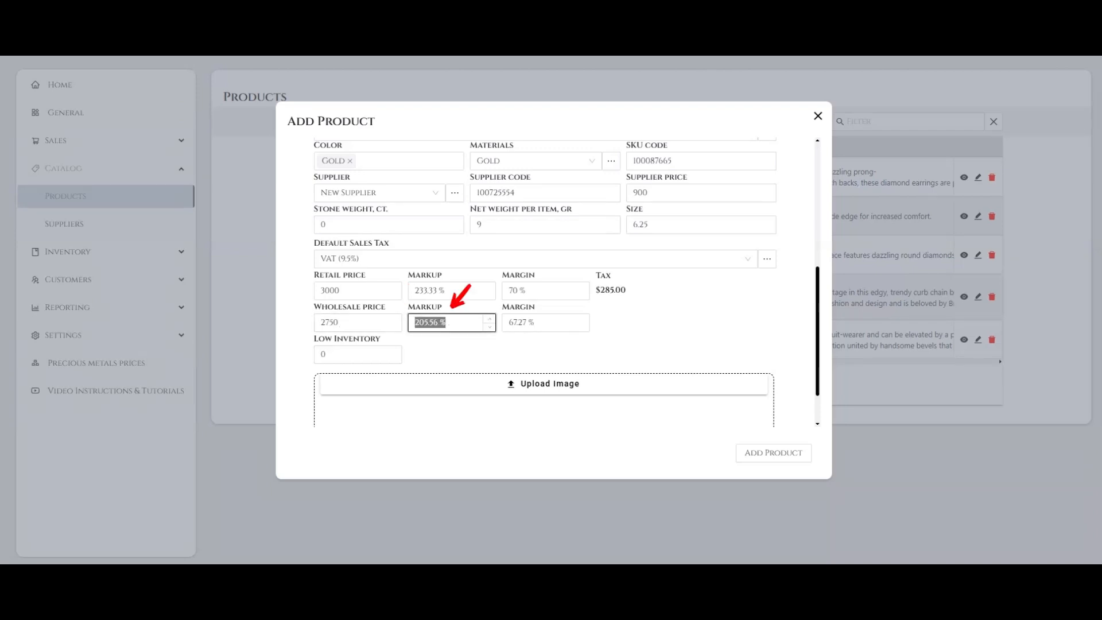
drag(538, 322, 507, 323)
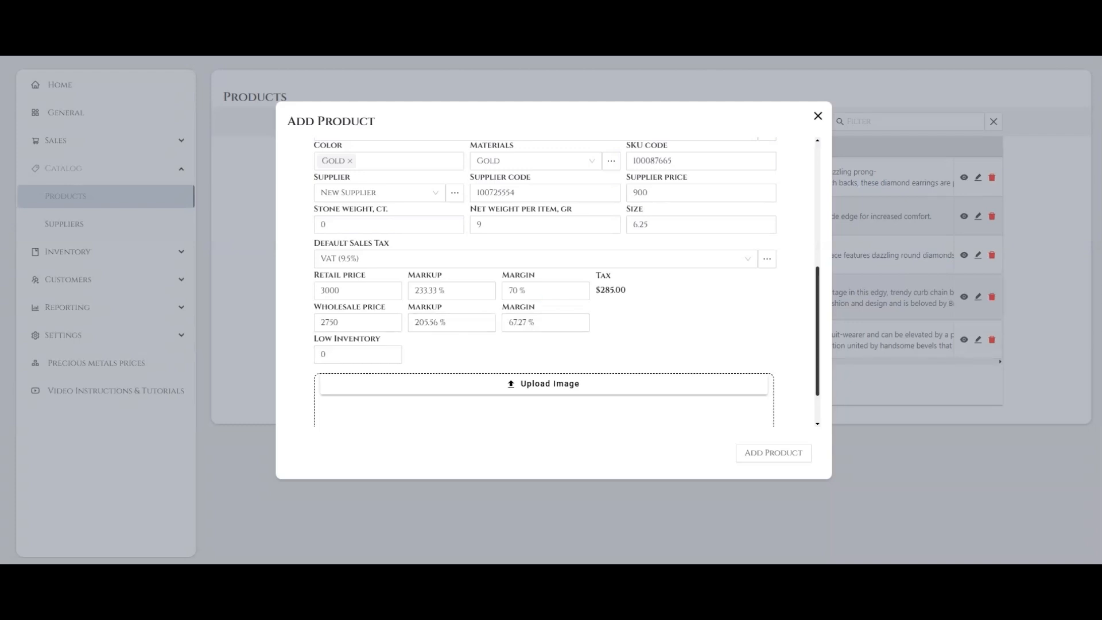
Set the product's low inventory threshold to 5.
scroll(566, 282, down, 1)
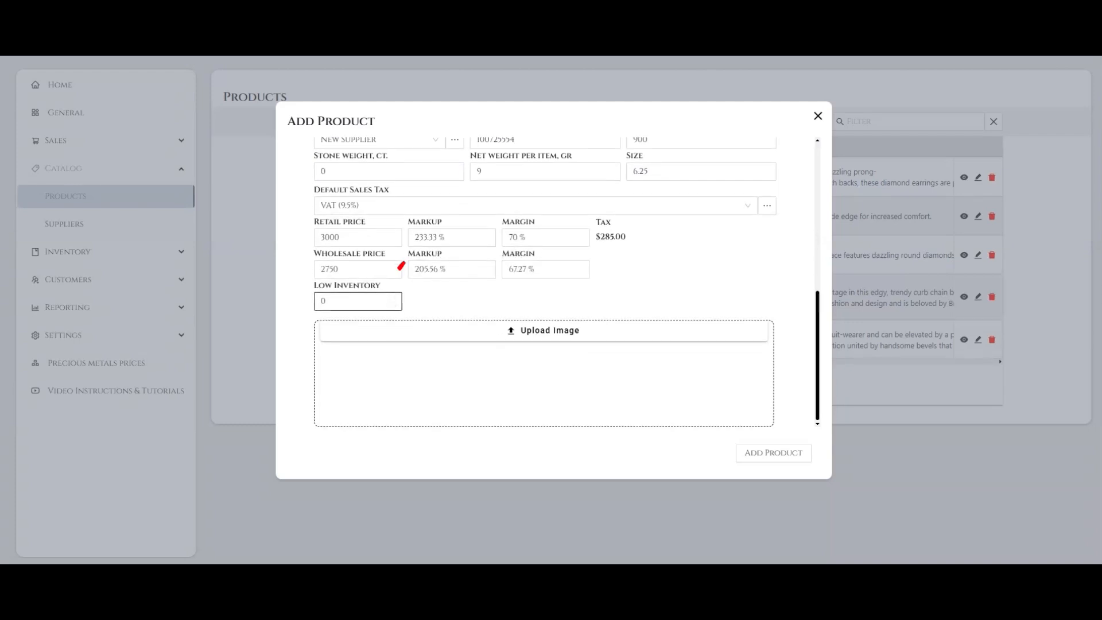
drag(340, 301, 318, 302)
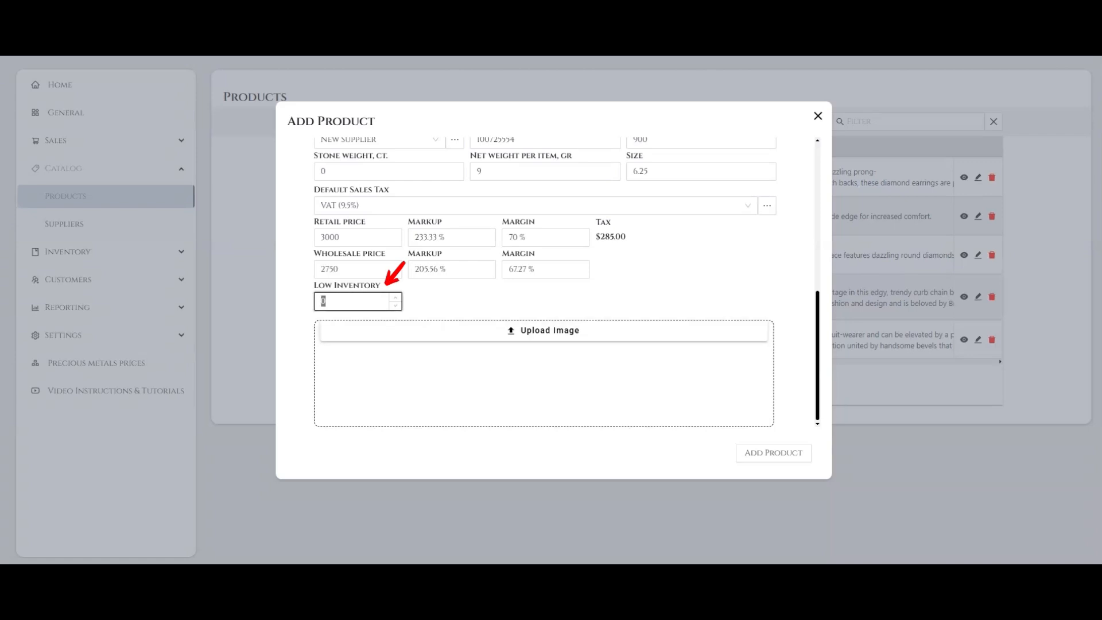
text(5)
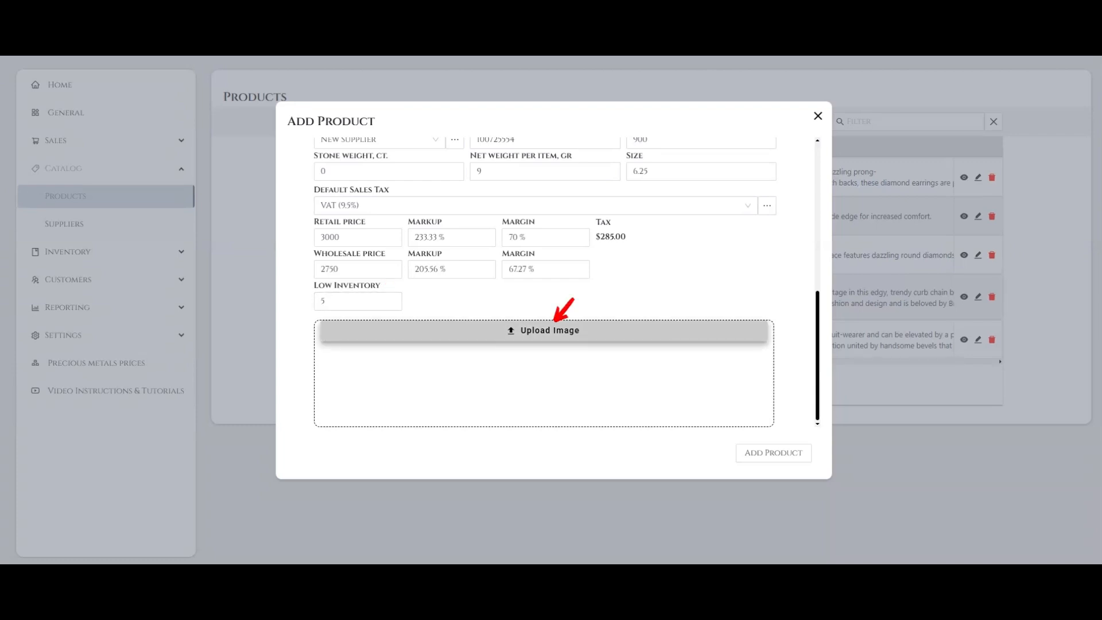
Upload the image file orig.webp to the new product.
click(550, 330)
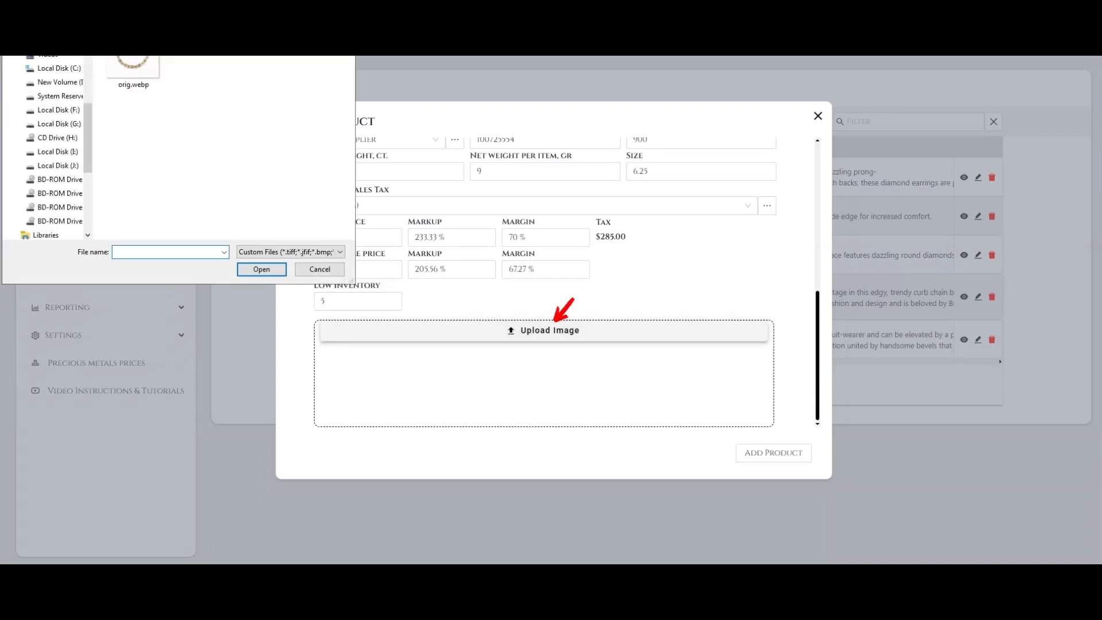
click(133, 69)
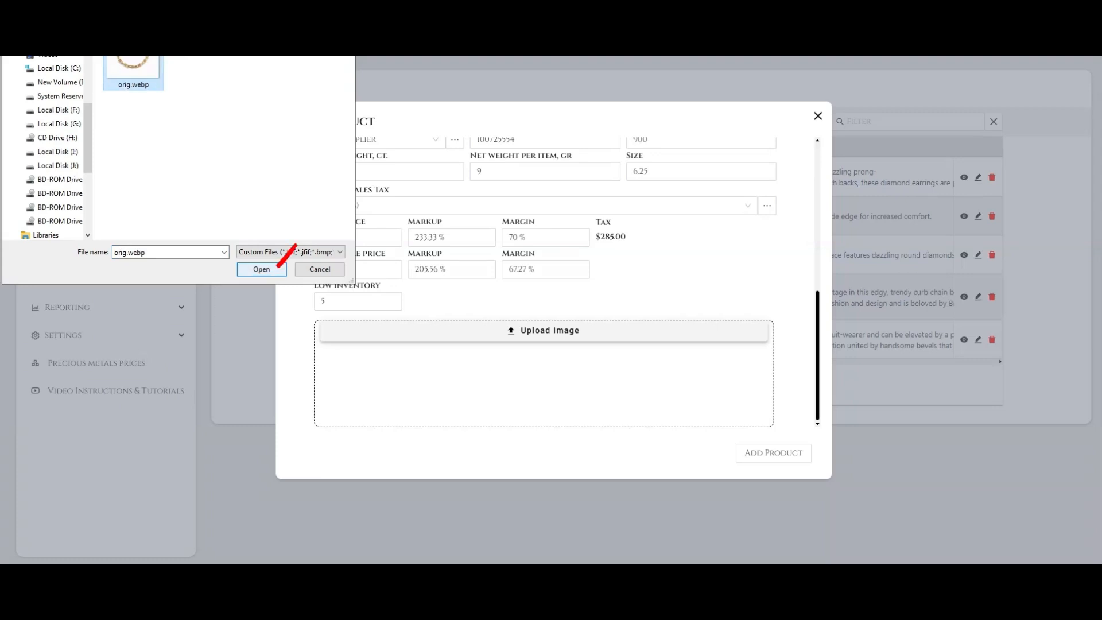
click(261, 269)
Upload the tiffany-hardwear small-link-bracelet .webp file as a second product image and remove it again.
click(554, 330)
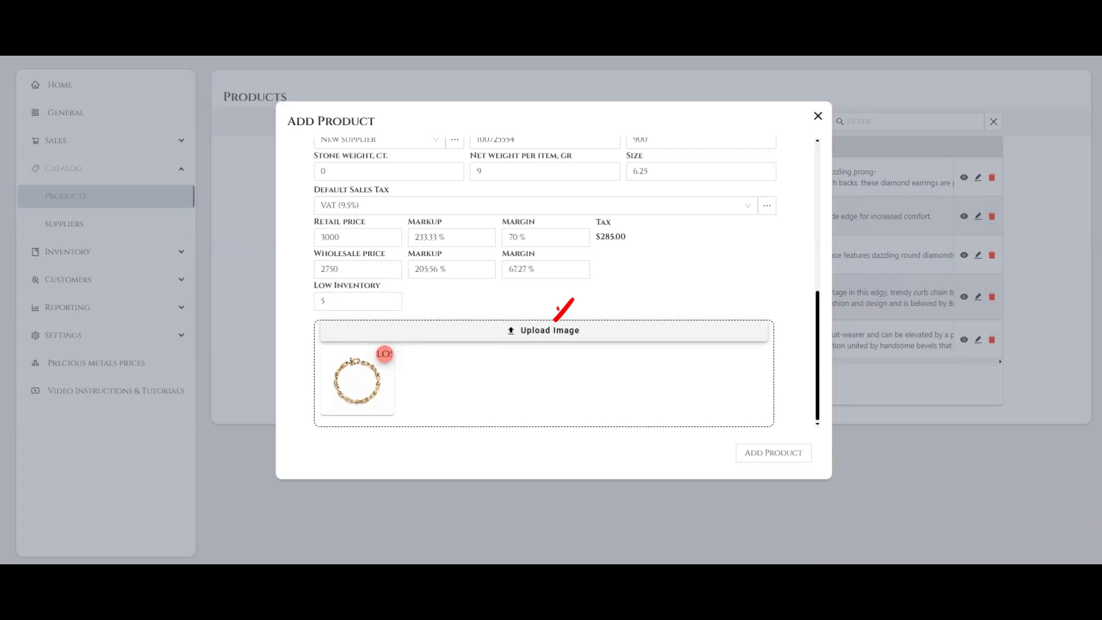
click(196, 72)
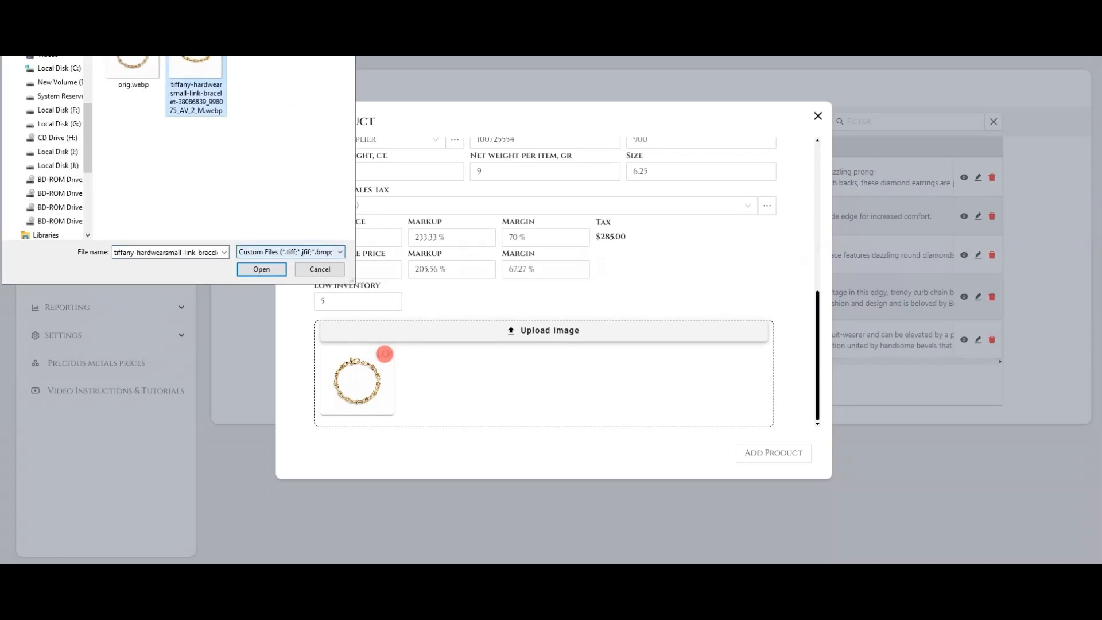
click(261, 270)
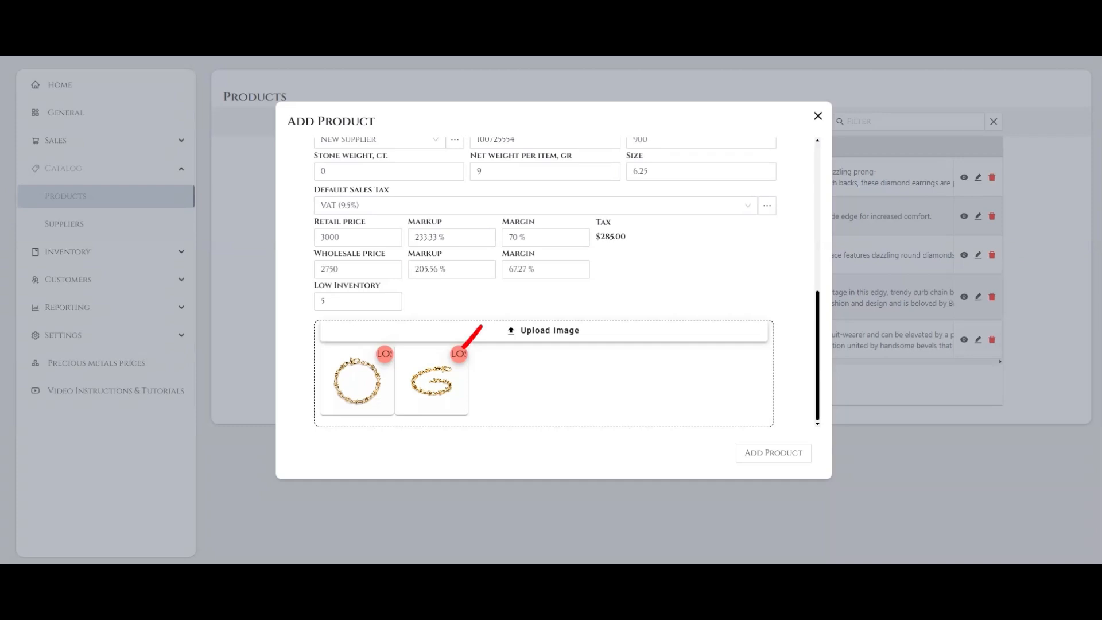
click(459, 353)
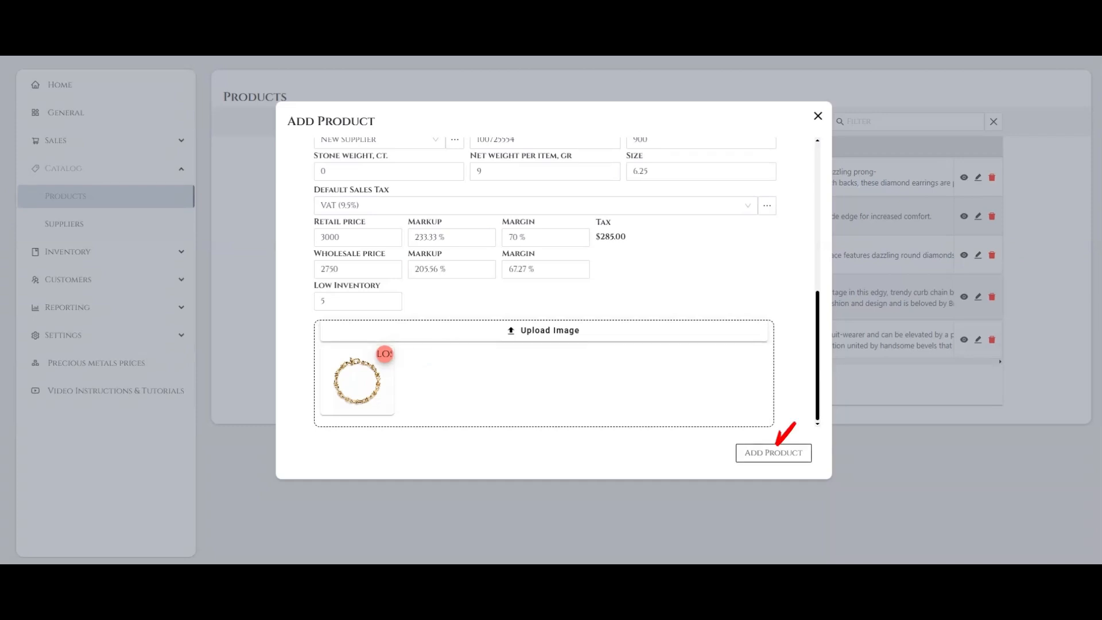
Add the completed Small Link Bracelet product to the catalog.
click(773, 452)
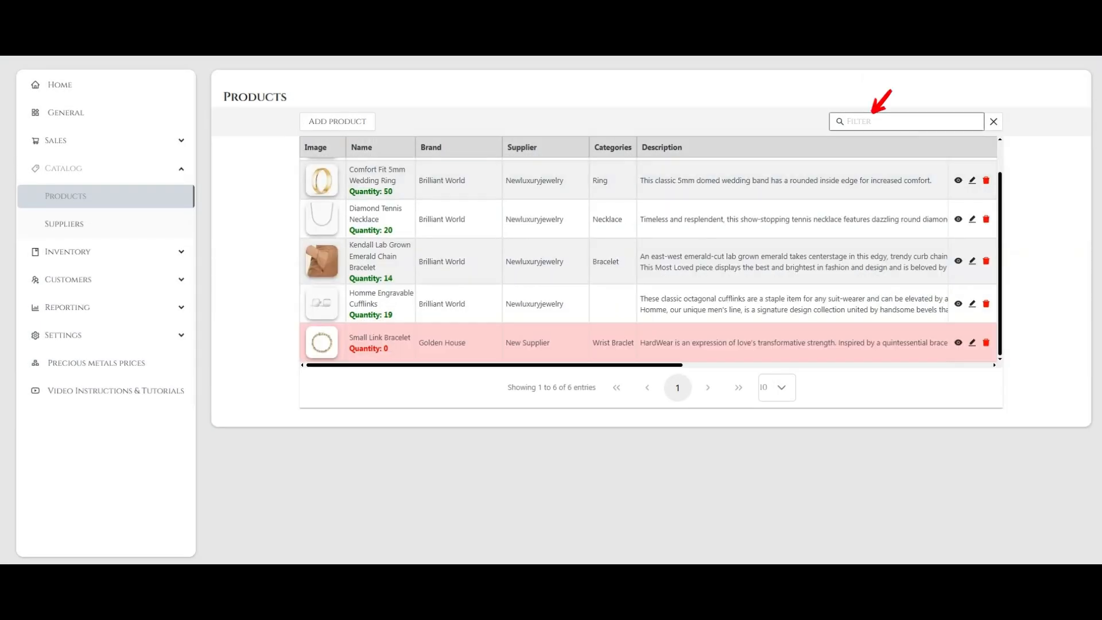
Filter the product list by "golden" and clear the filter again.
click(896, 122)
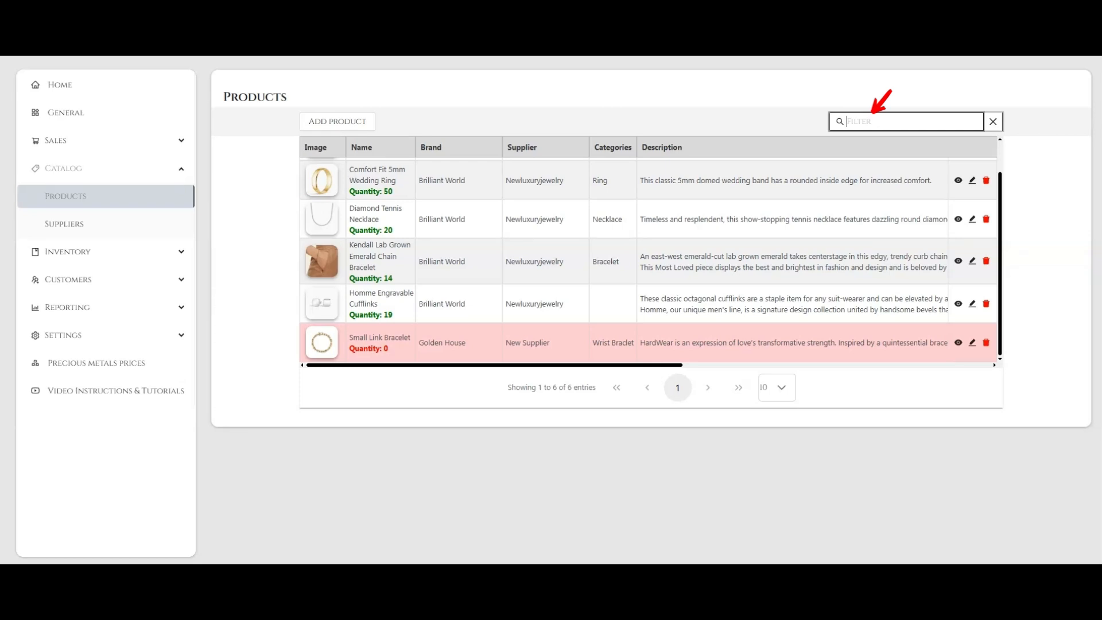
text(golden)
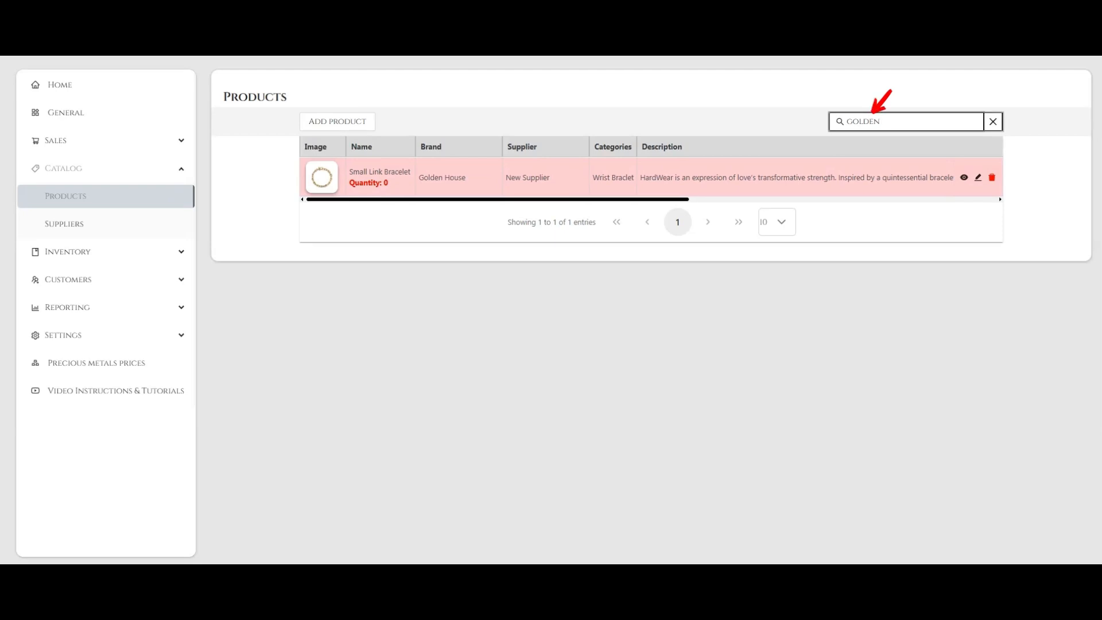
key(BackSpace)
key(BackSpace)
key(BackSpace)
key(BackSpace)
key(BackSpace)
key(BackSpace)
View the Small Link Bracelet's product details and its history, and close the view.
scroll(964, 316, down, 2)
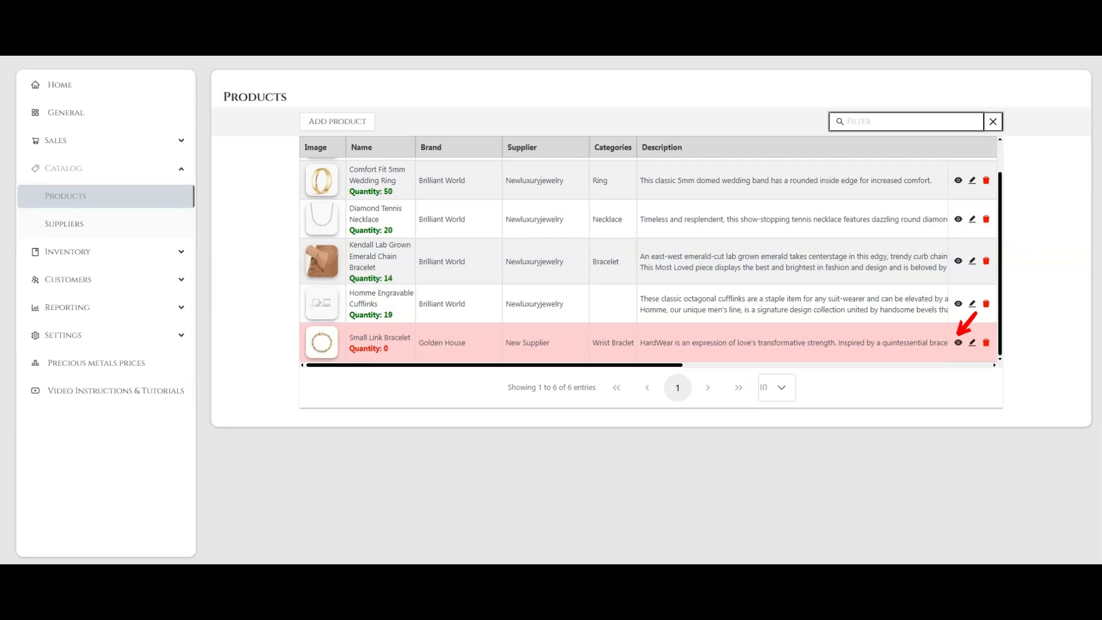
click(958, 343)
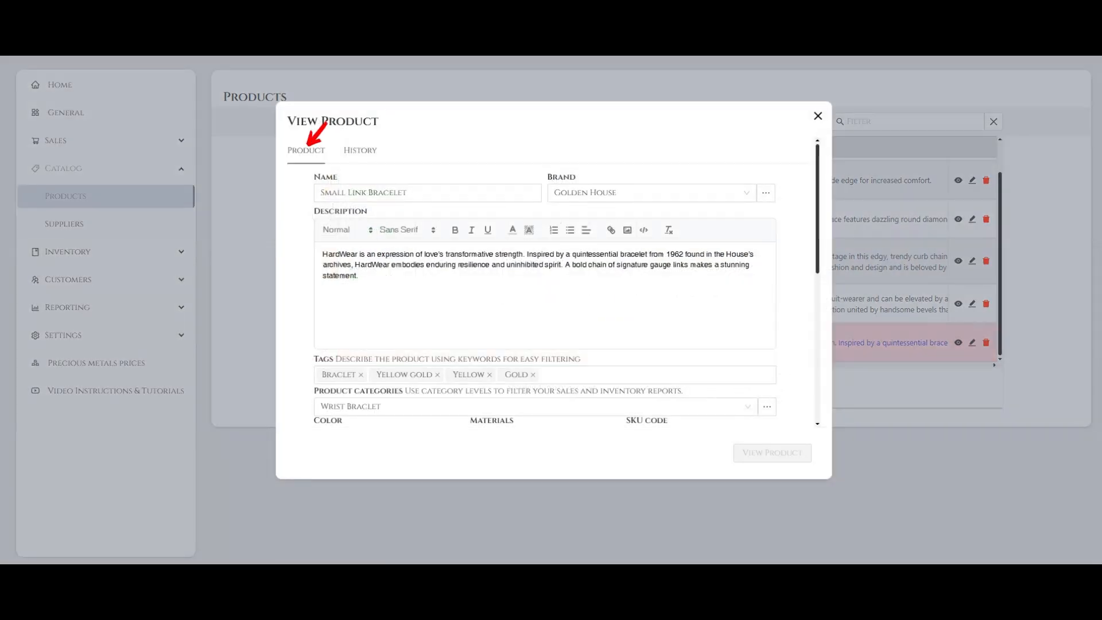
scroll(553, 281, down, 10)
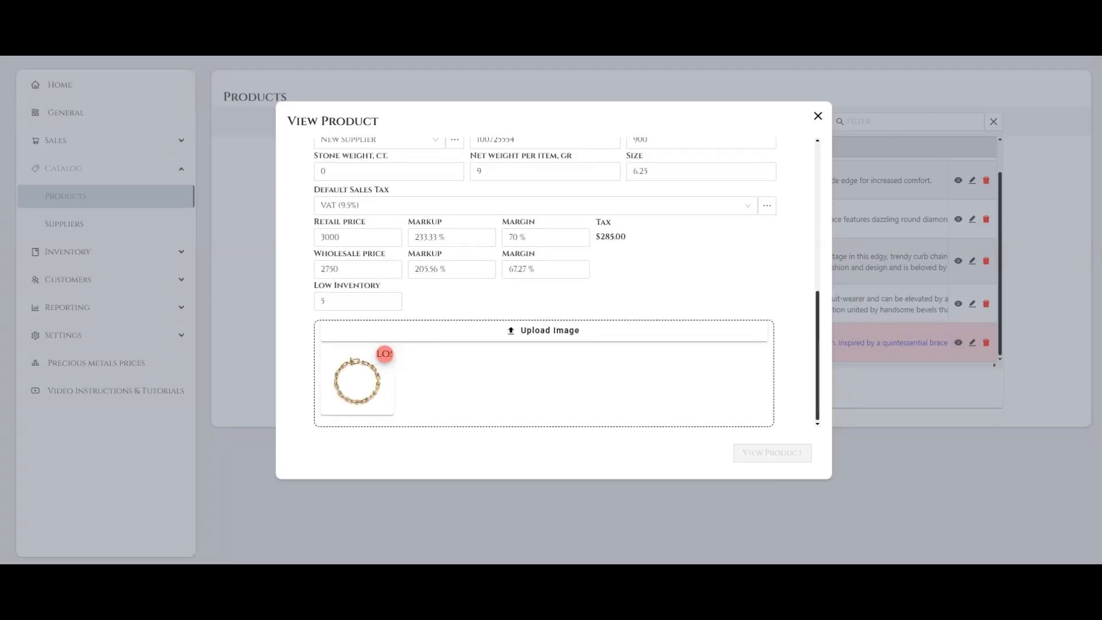
scroll(566, 281, up, 10)
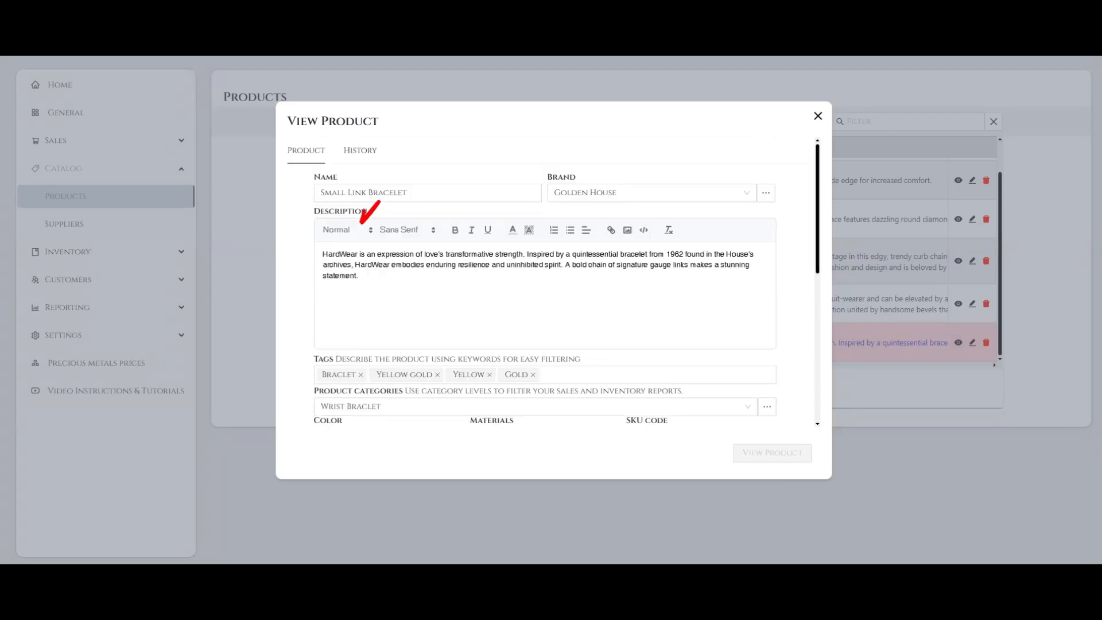
click(360, 151)
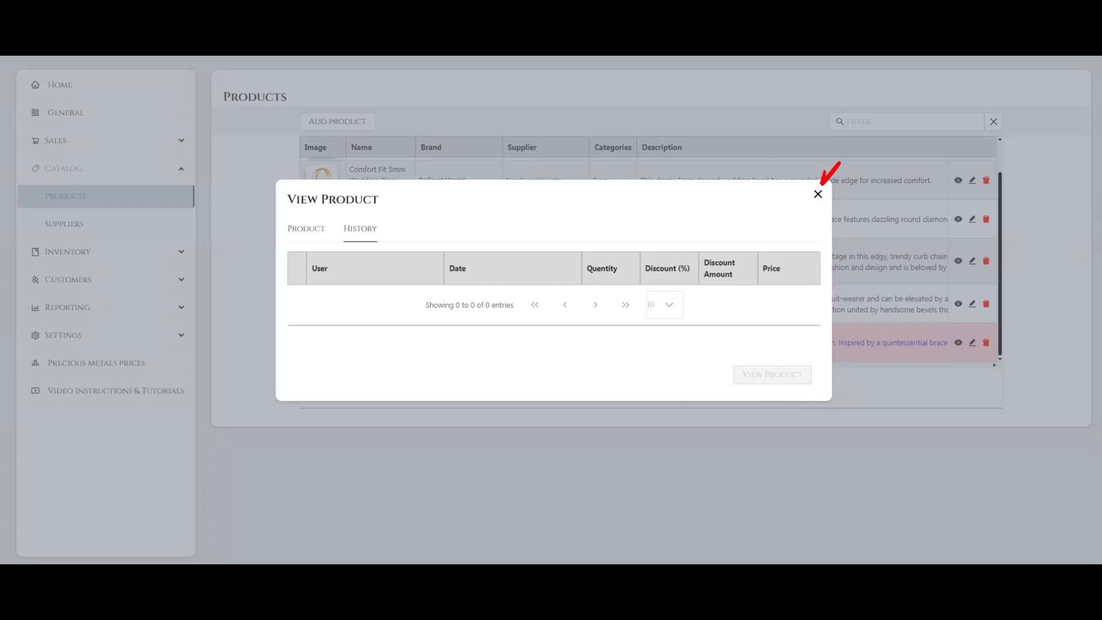
click(818, 194)
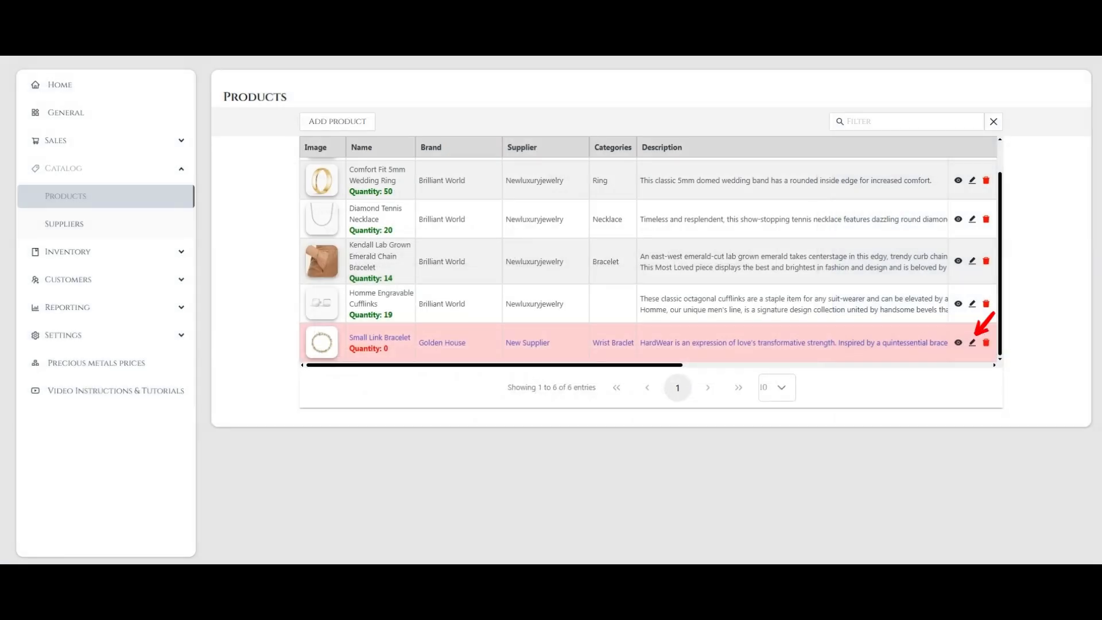
Open the Small Link Bracelet for editing, review its pricing and image fields, and save the product.
click(973, 342)
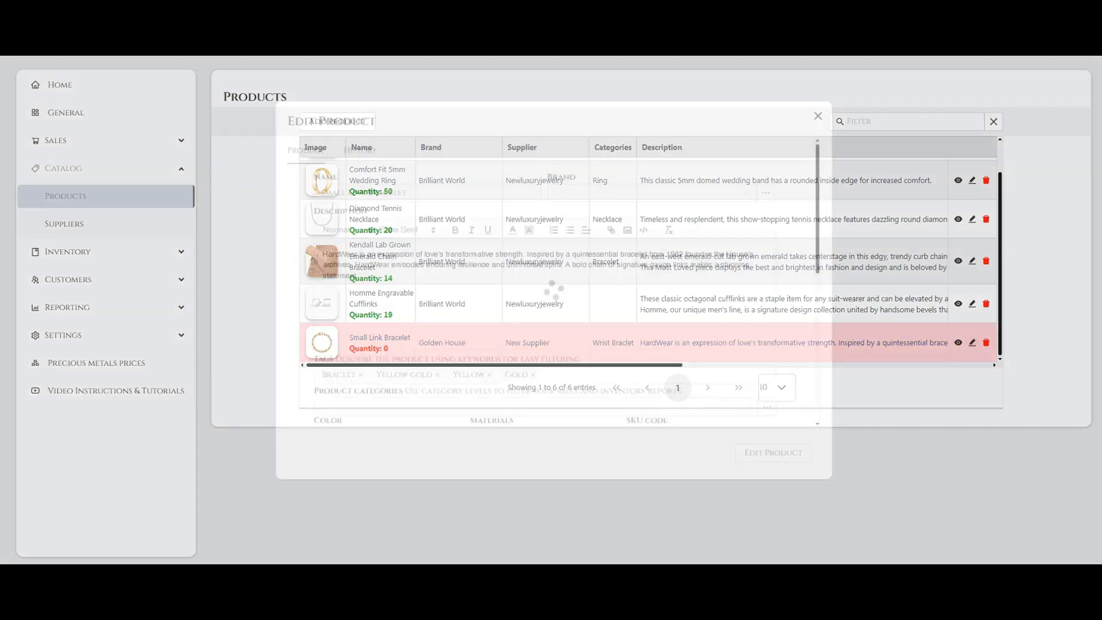
scroll(545, 282, down, 3)
scroll(546, 281, down, 2)
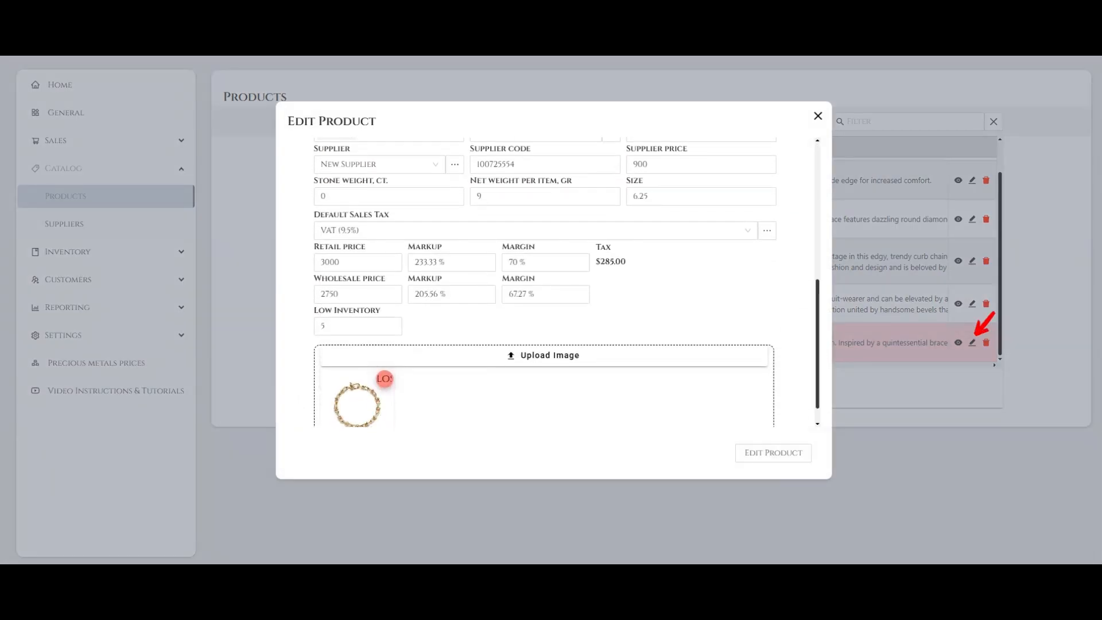
click(701, 194)
click(771, 189)
click(773, 453)
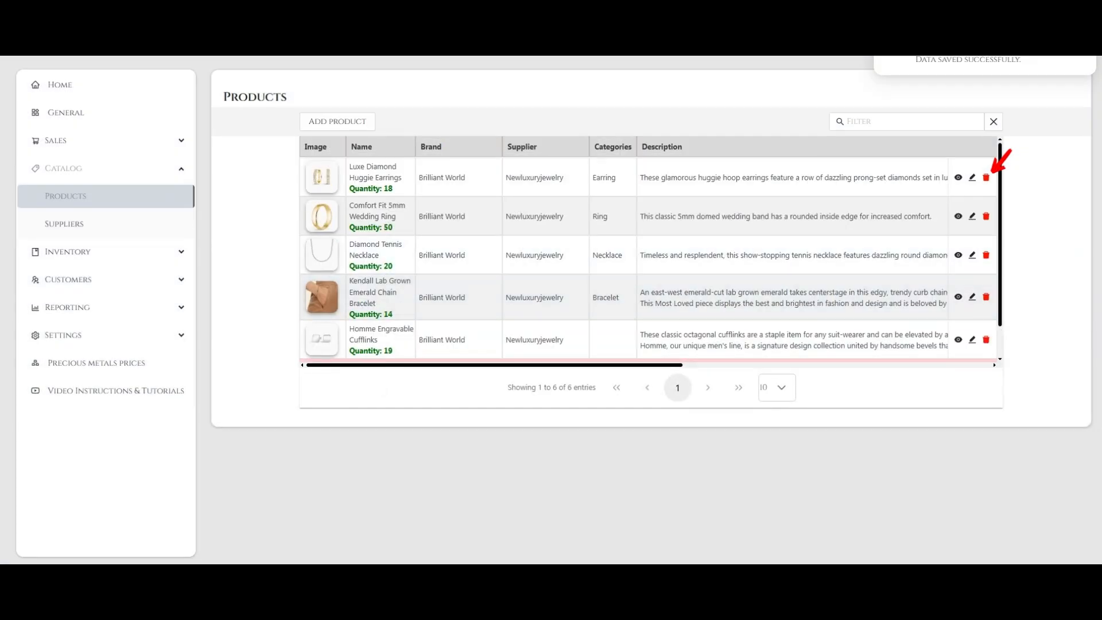
scroll(649, 259, down, 1)
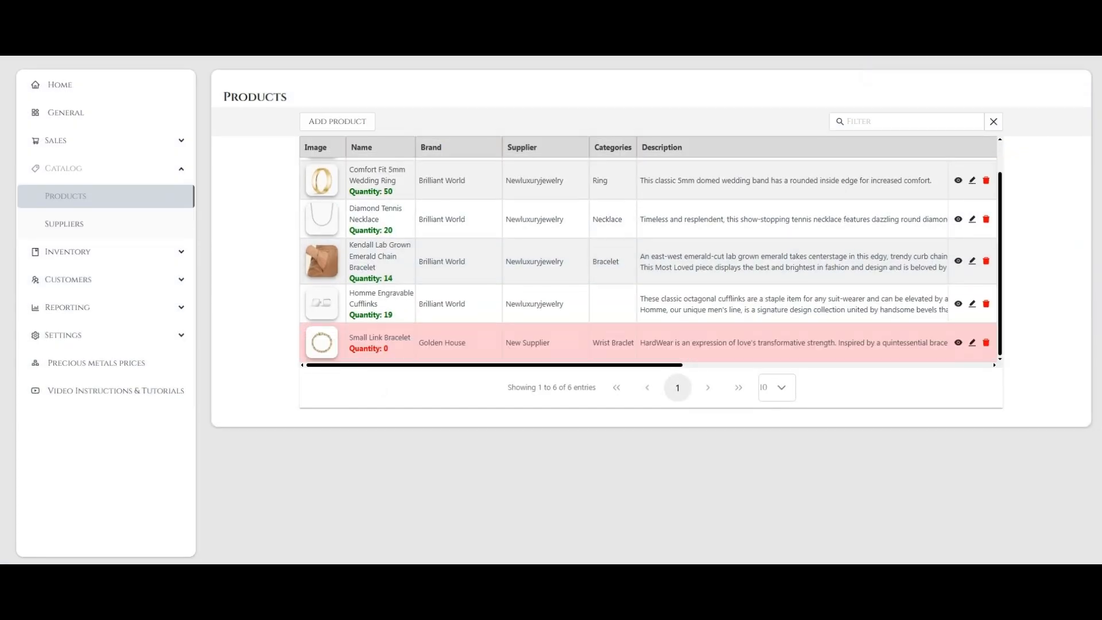